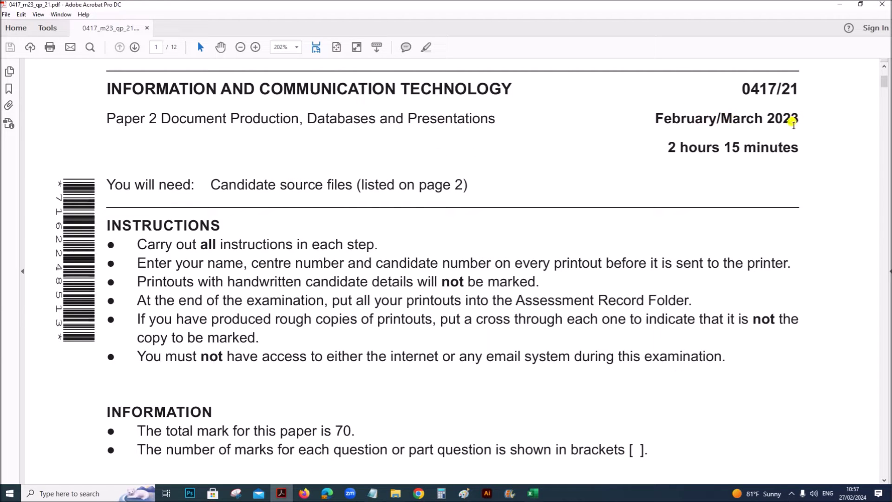
Step: Scroll the exam paper to the Task 5 – Presentation instructions, then open Windows search
drag(885, 84, 882, 353)
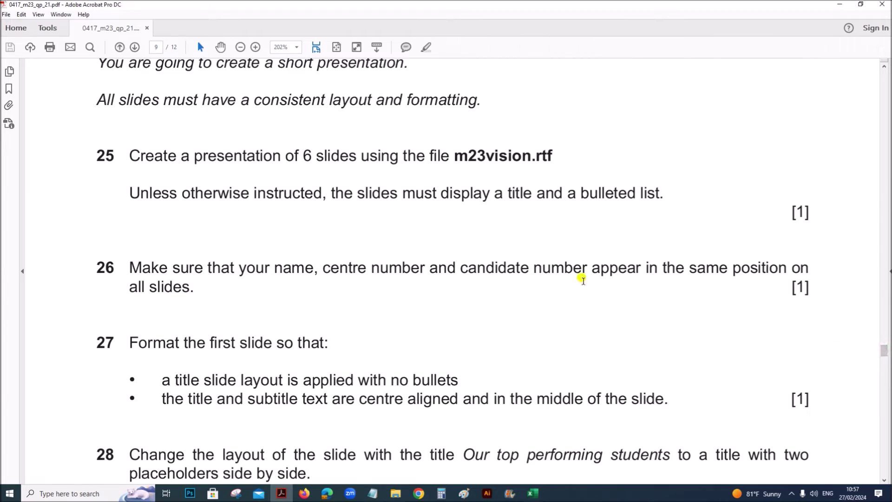
scroll(584, 284, up, 3)
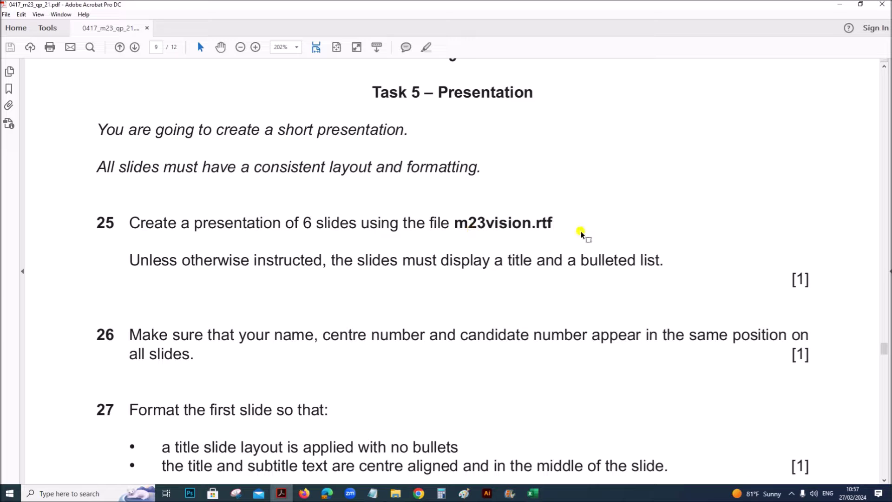
click(93, 492)
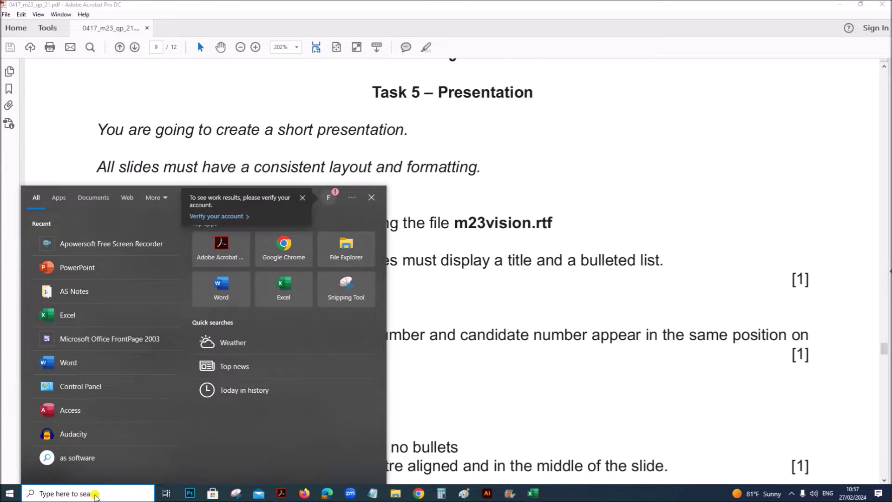
Step: Search 'pow' and launch PowerPoint to its Home screen of templates and recent files
text(powerPoint)
click(417, 237)
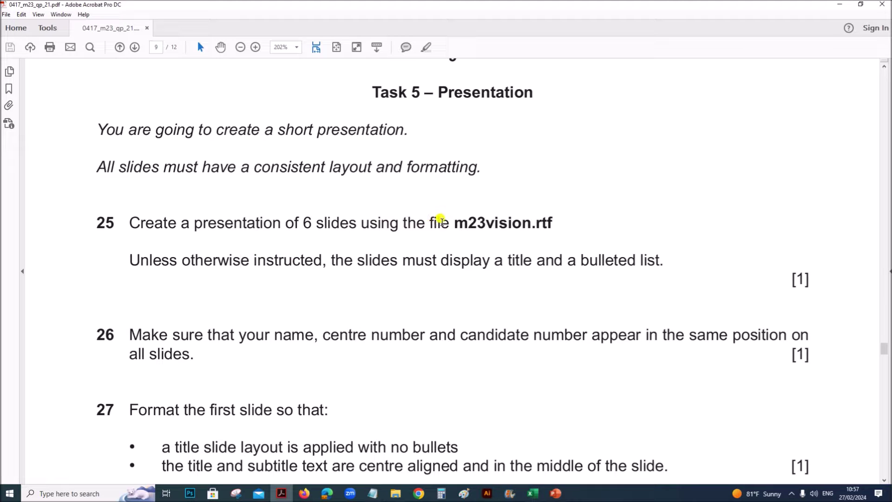
drag(454, 224, 558, 222)
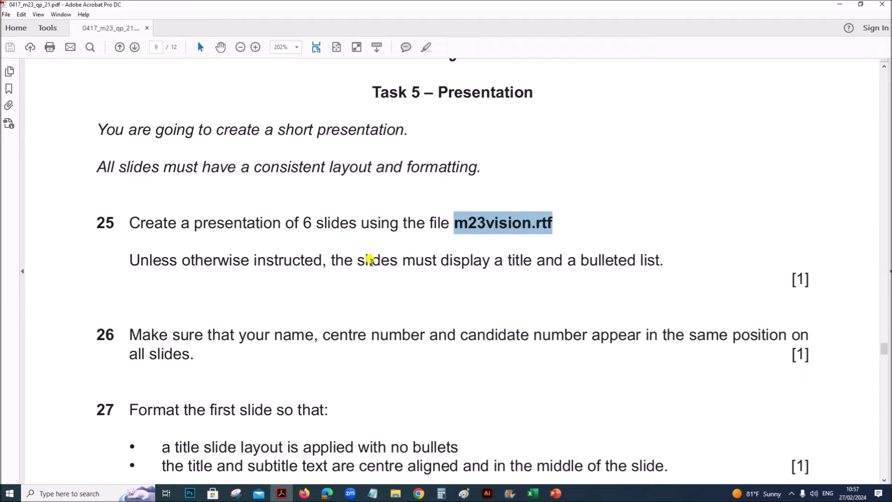
click(288, 274)
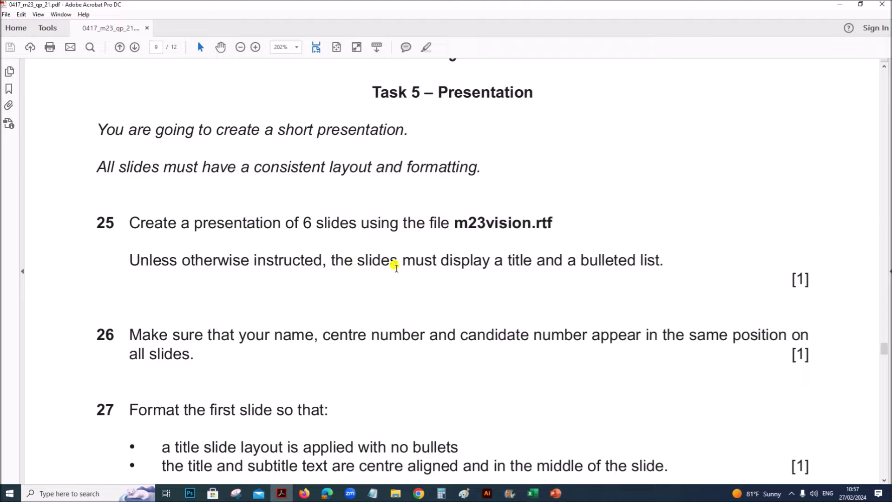
click(557, 494)
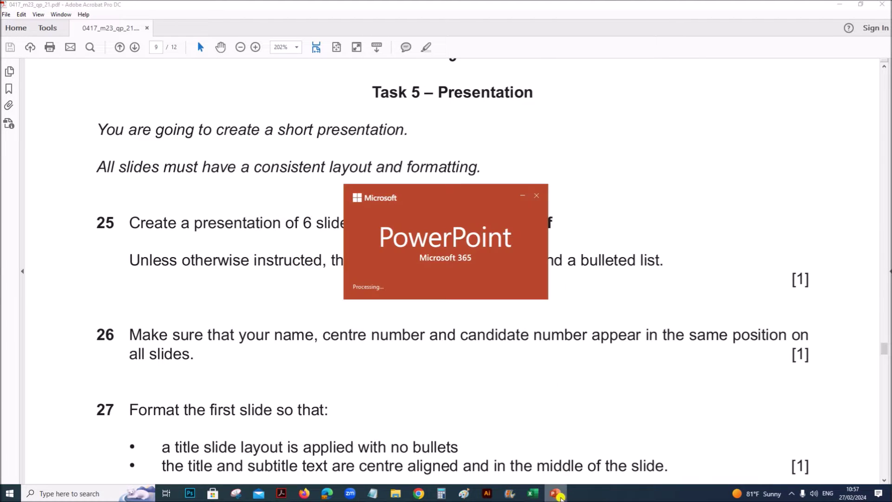
scroll(334, 343, down, 3)
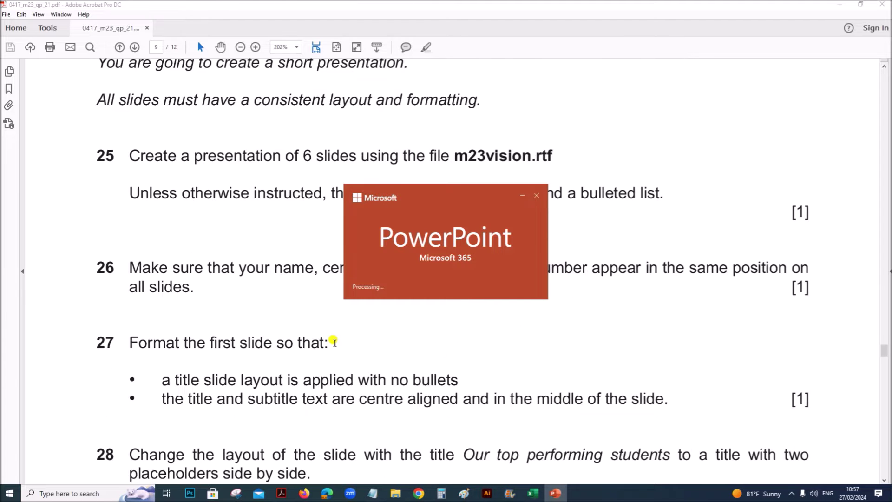
scroll(335, 343, down, 2)
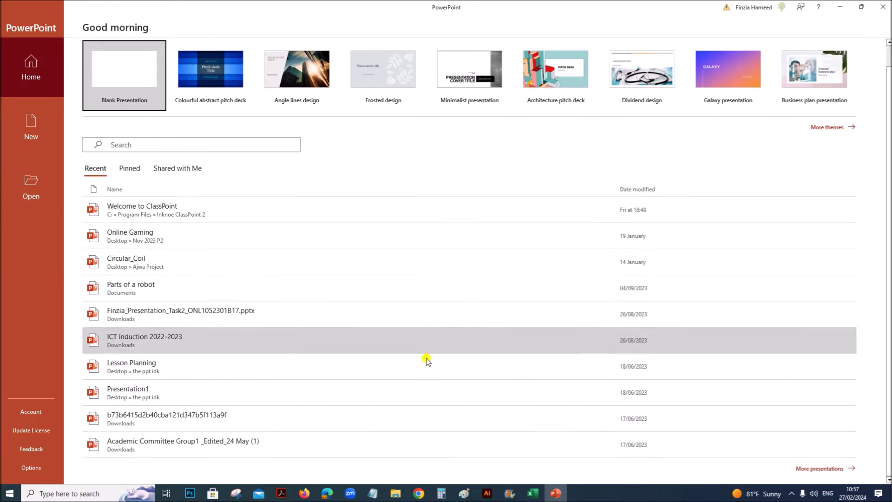
Step: Create a blank presentation and insert slides from the m23vision outline in March 2023
click(124, 84)
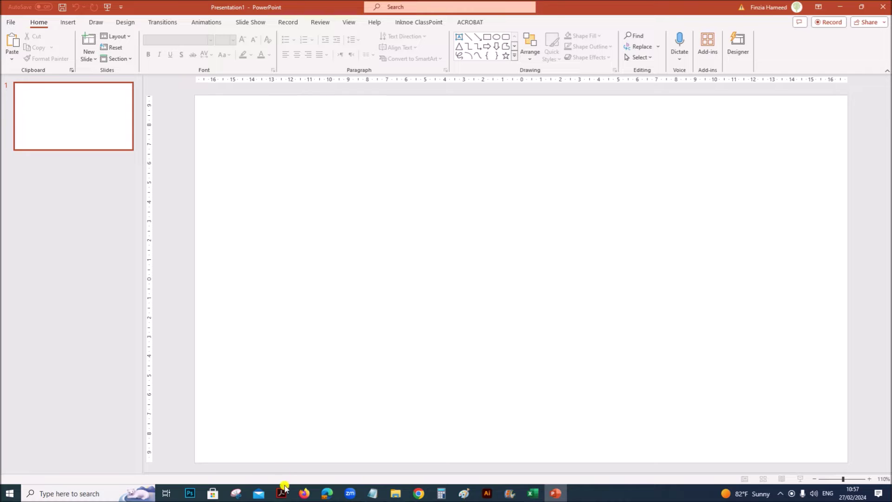
click(94, 61)
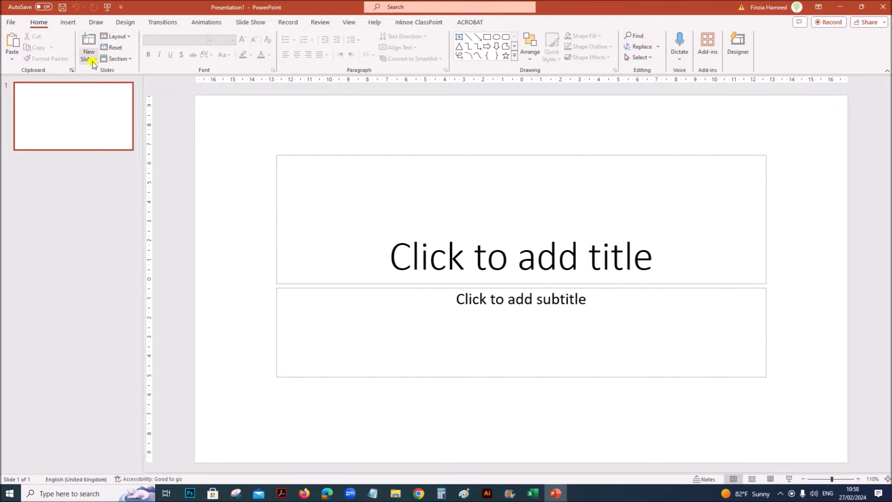
click(89, 59)
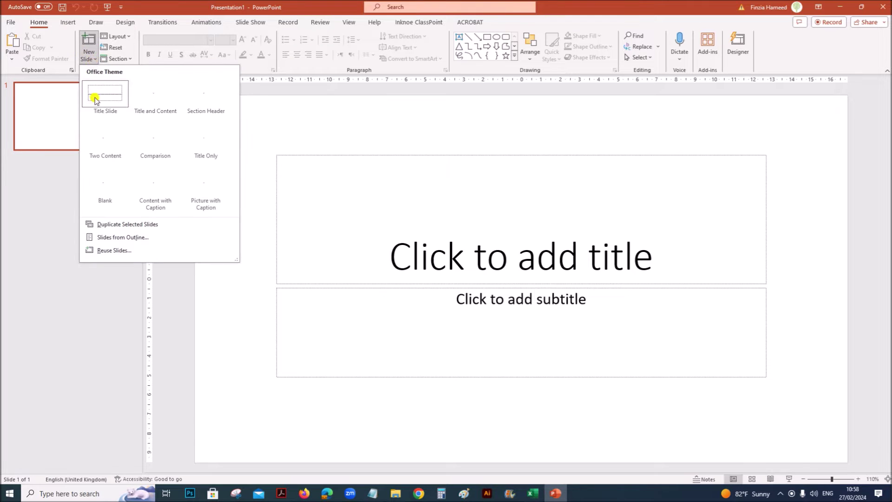
click(114, 238)
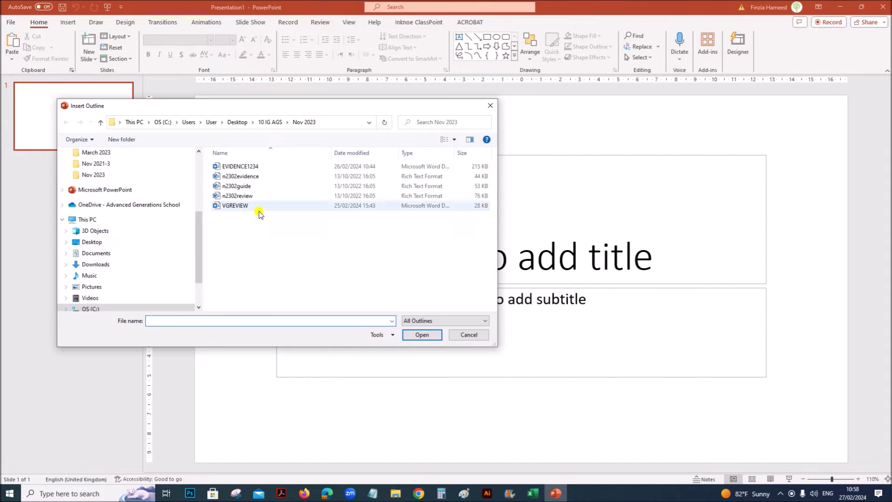
scroll(198, 218, up, 2)
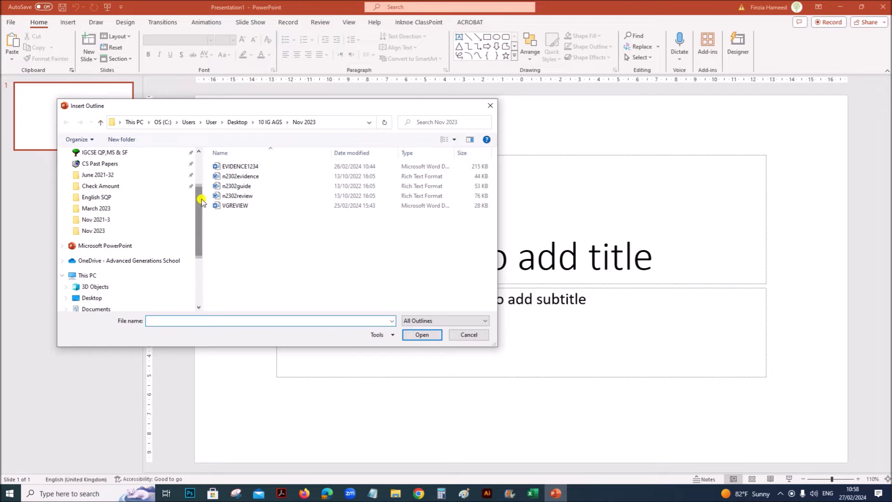
click(113, 208)
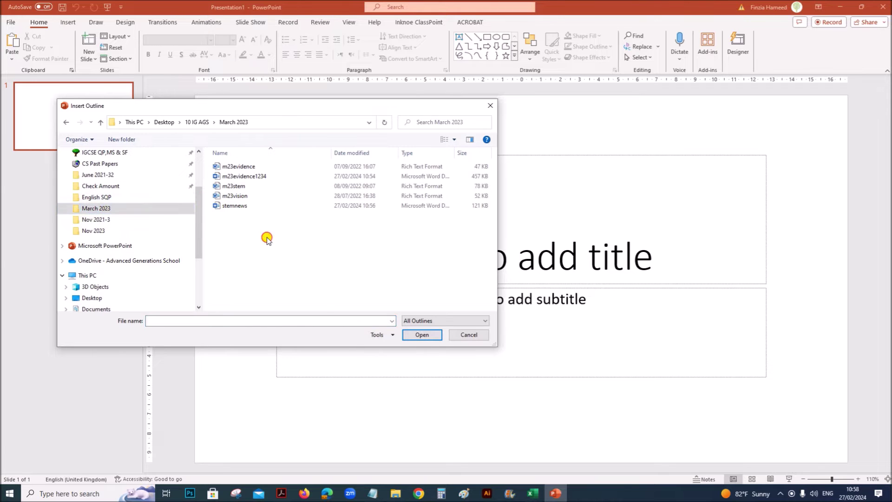
click(235, 196)
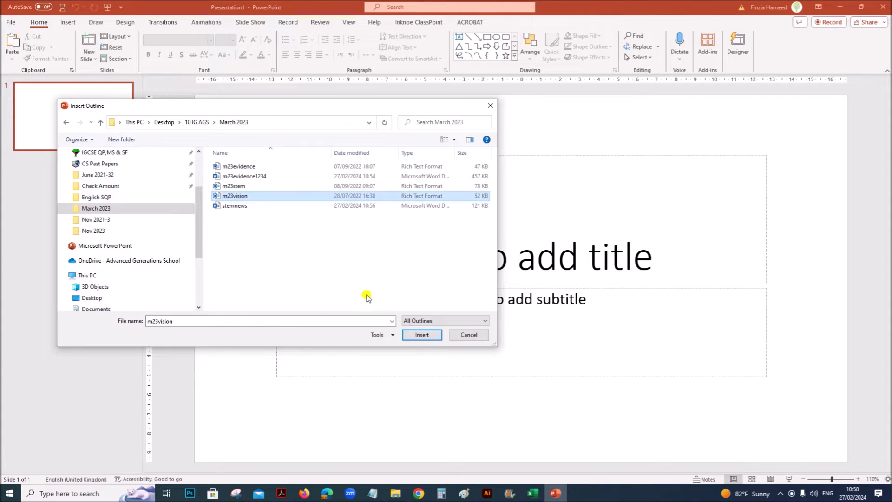
click(417, 333)
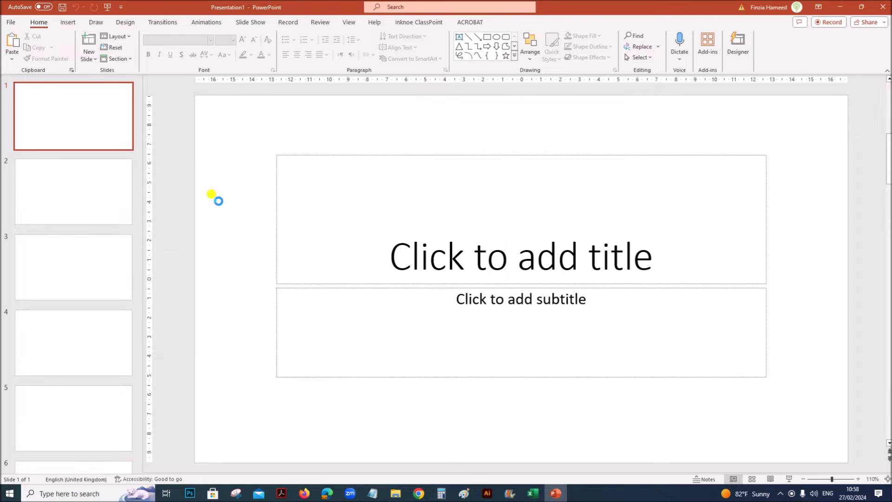
Step: Glance at the exam paper, then return to the new presentation
click(282, 493)
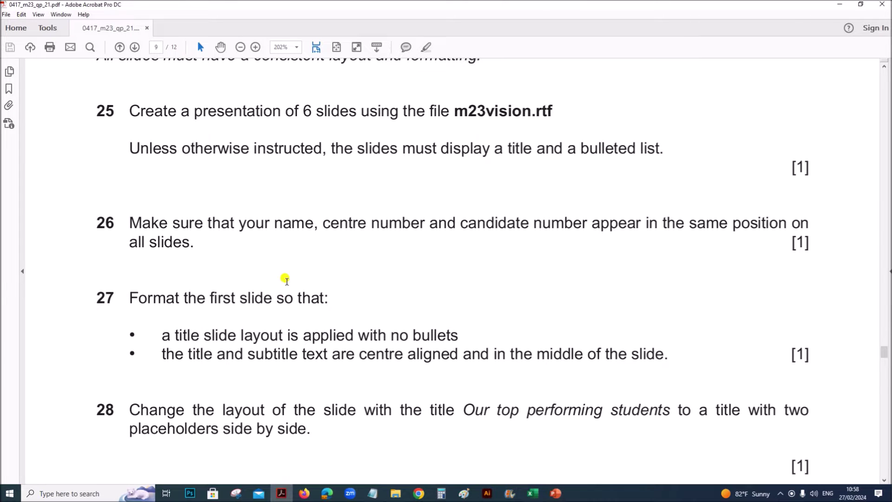
scroll(285, 272, up, 2)
scroll(285, 272, down, 1)
click(554, 494)
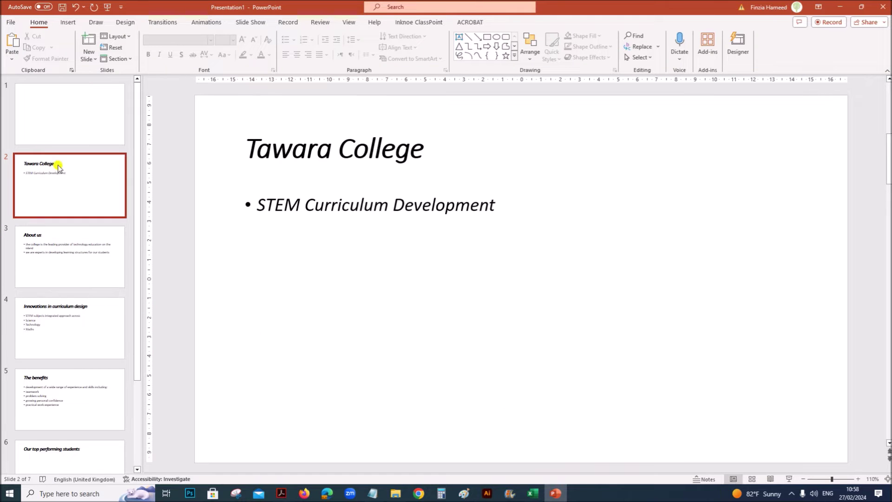
Step: Delete the blank first slide so the six slides begin with Tawara College
click(64, 122)
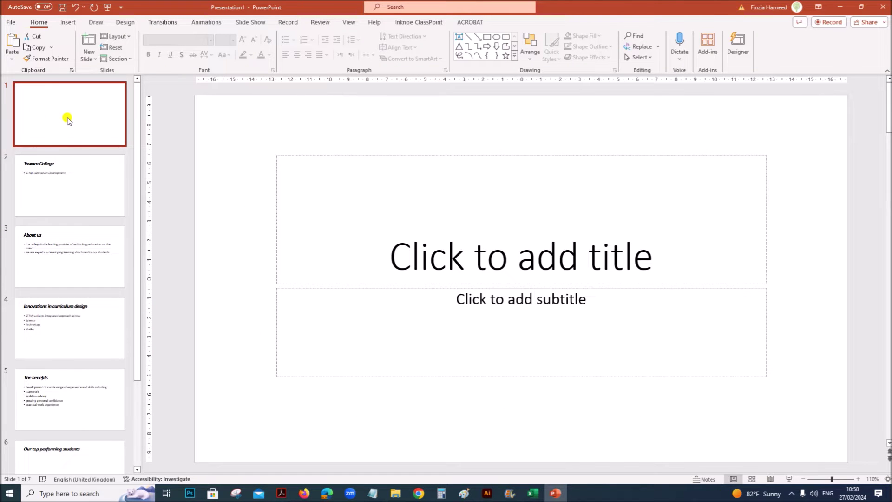
key(Delete)
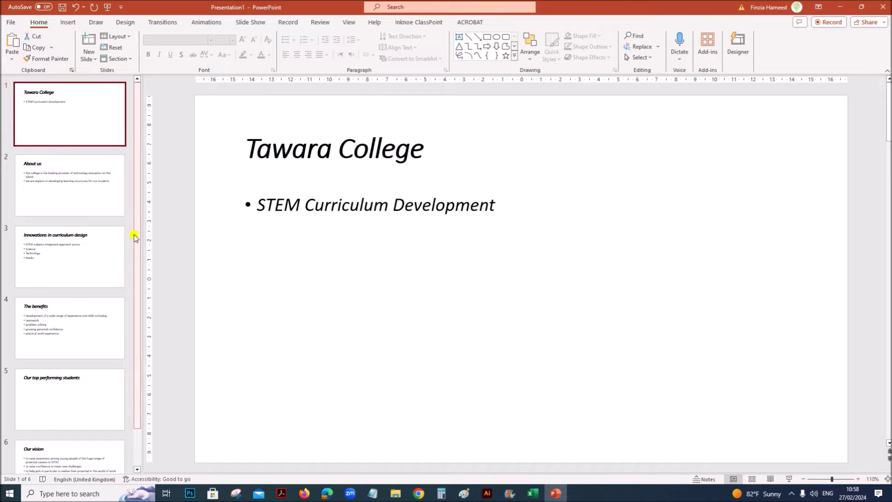
scroll(133, 278, down, 2)
scroll(132, 324, up, 1)
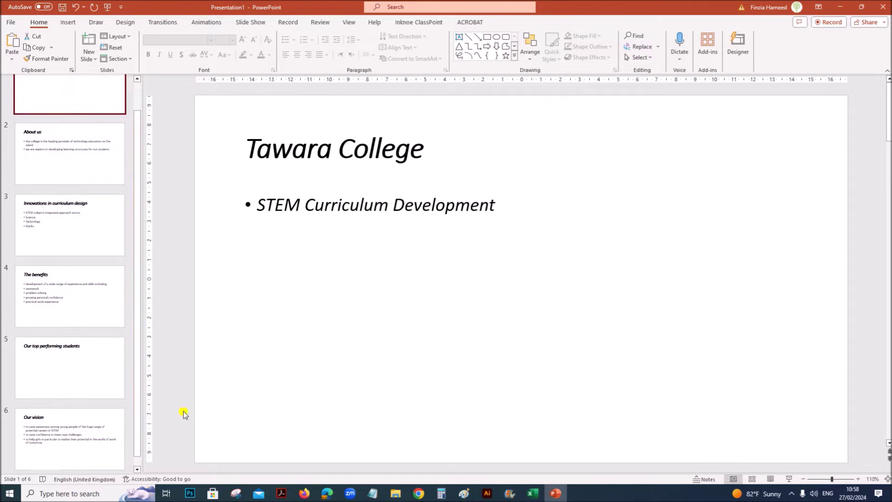
click(281, 494)
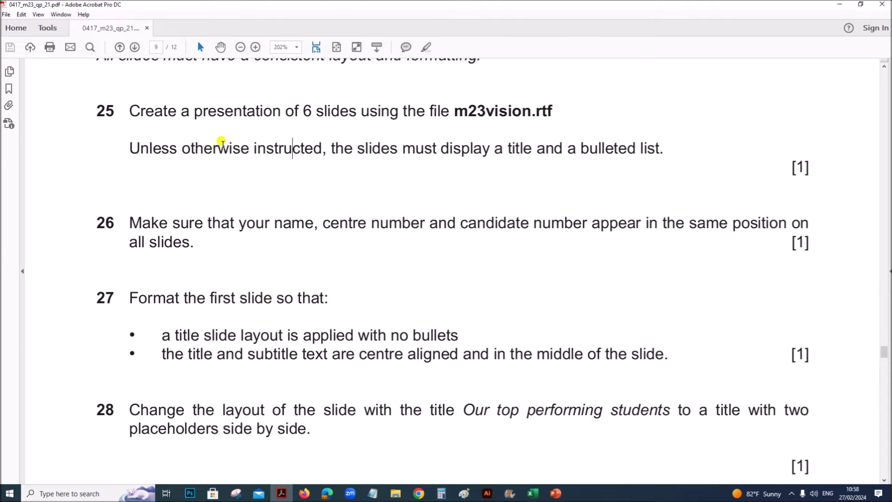
Step: Read questions 26–29 in the exam paper, then return to the Tawara College deck
scroll(219, 225, down, 3)
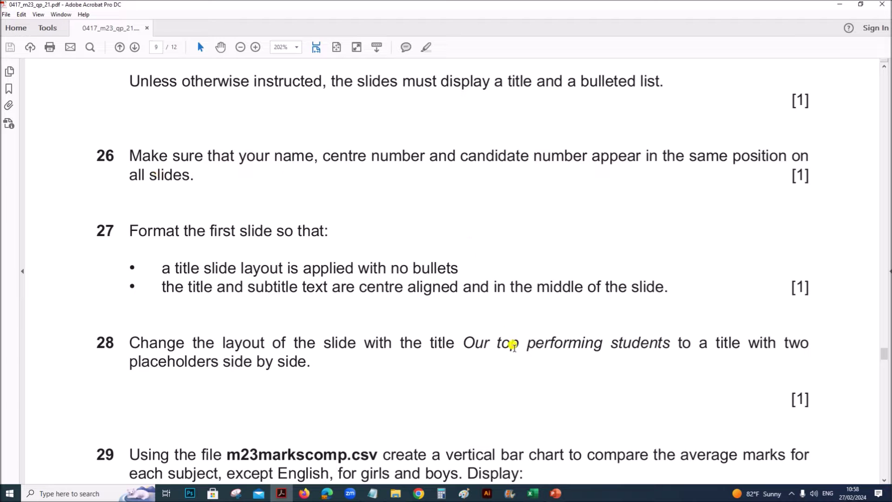
click(556, 493)
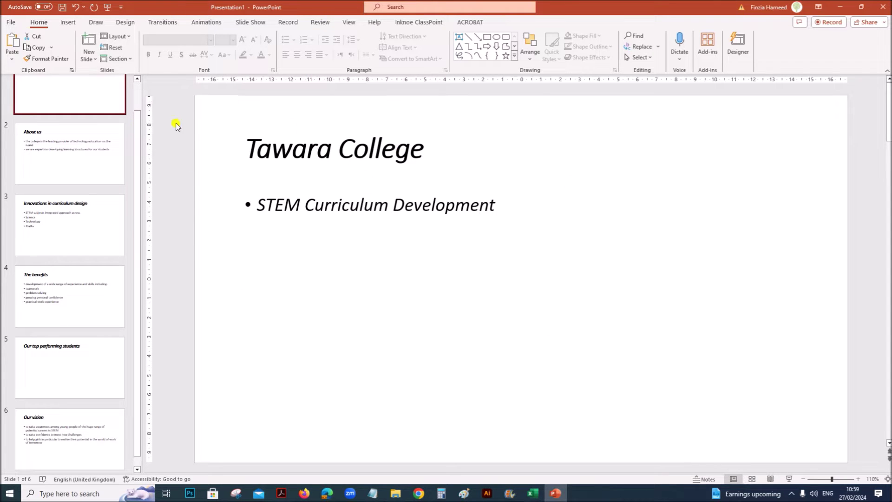
Step: Switch to Slide Master view and select the top-level slide master
drag(137, 123, 147, 70)
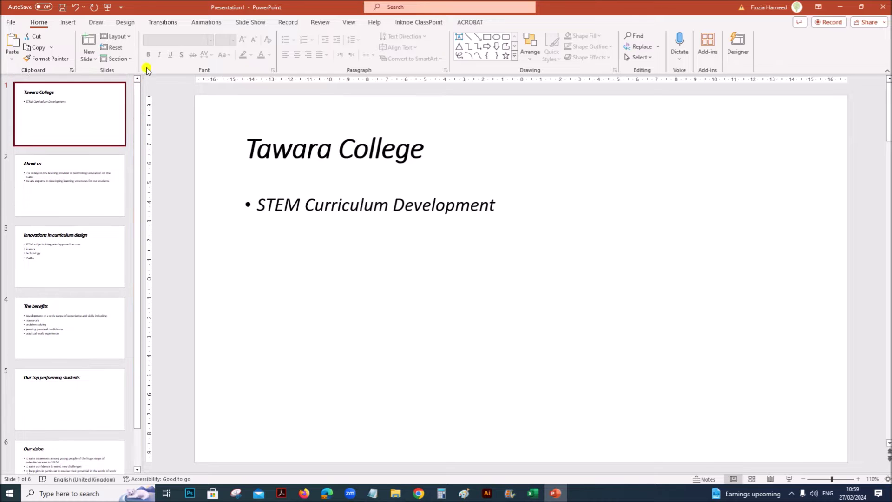
click(345, 22)
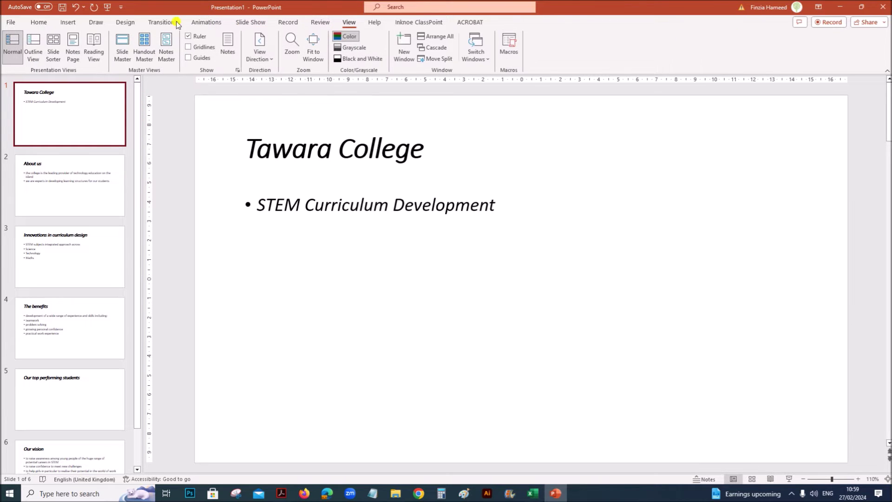
click(117, 50)
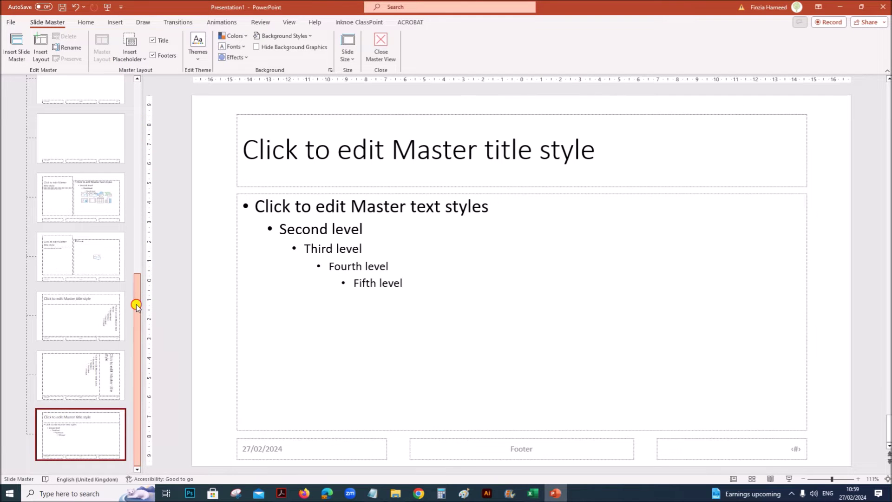
drag(136, 306, 136, 115)
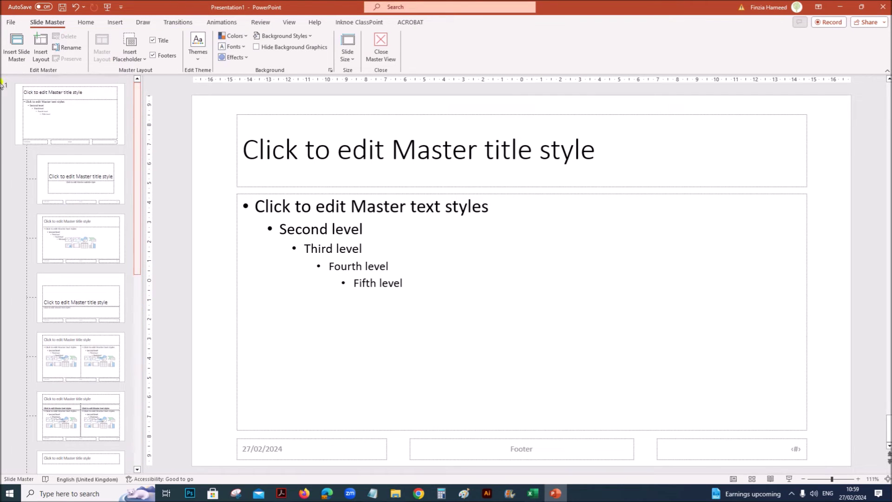
click(61, 113)
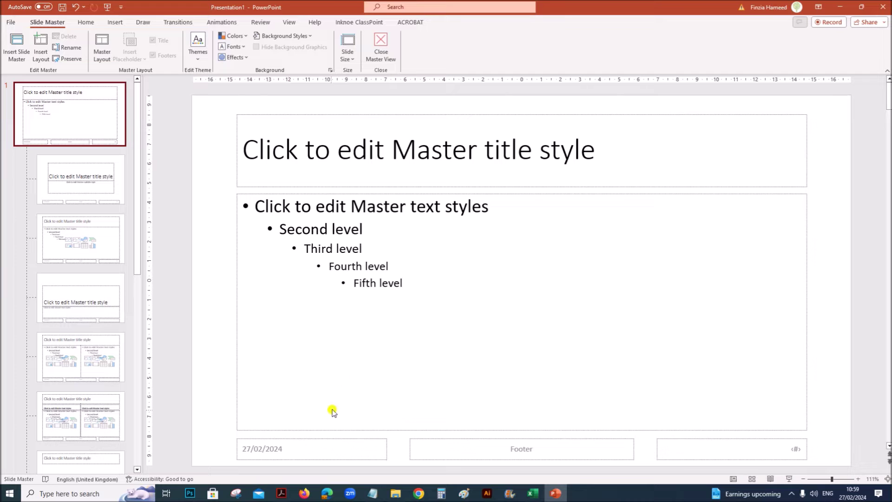
Step: Delete the date, slide-number and footer placeholders from the master
click(344, 456)
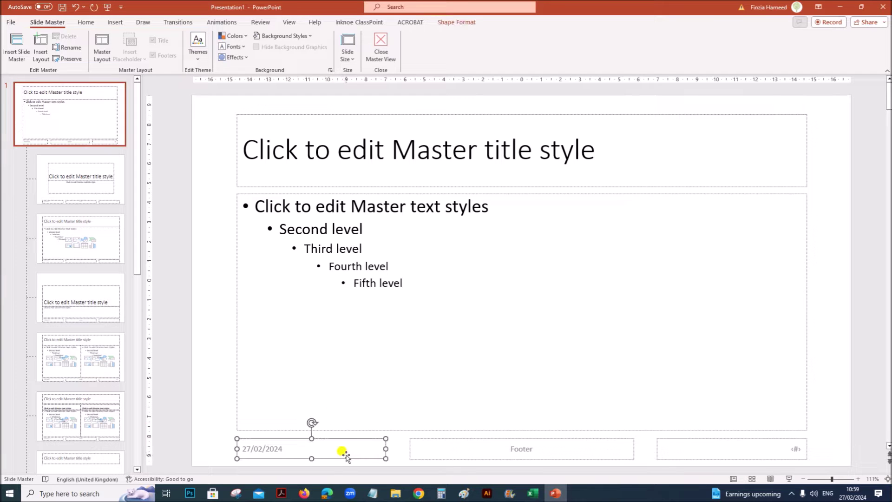
key(Delete)
click(434, 457)
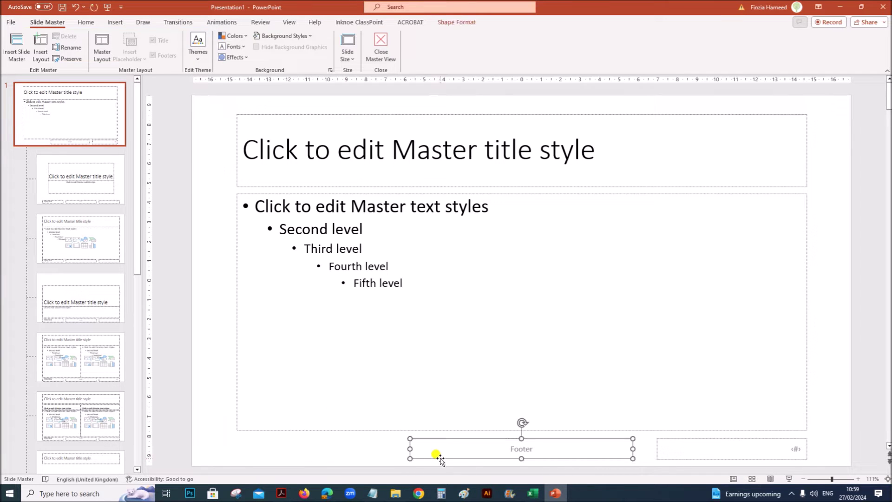
click(658, 458)
key(Delete)
click(613, 458)
key(Delete)
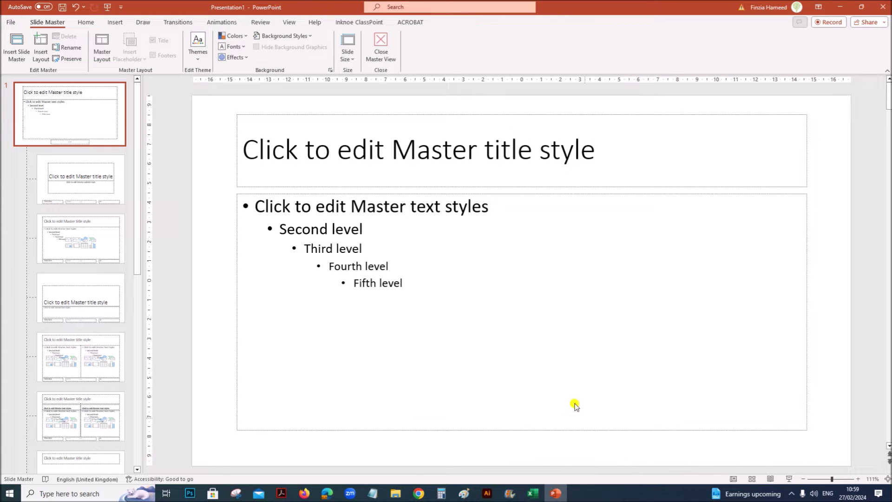
Step: Add a bottom-left text box on the master with the candidate's name, centre and candidate numbers
click(110, 24)
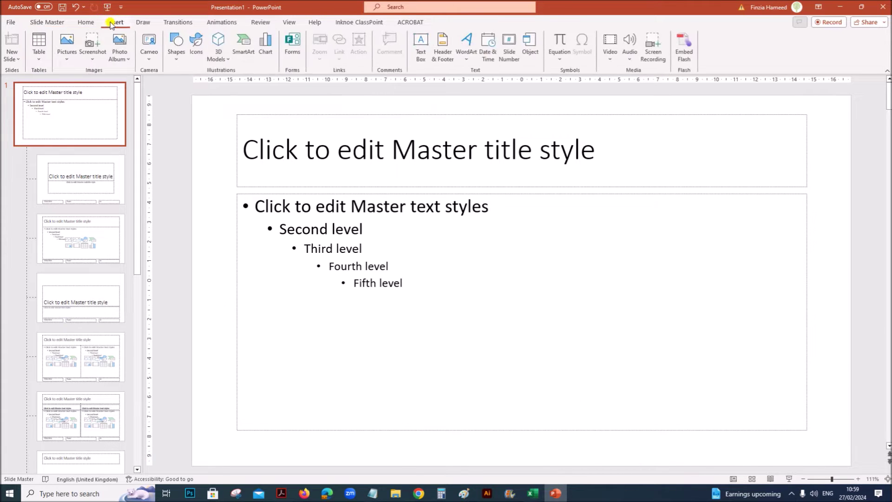
click(420, 45)
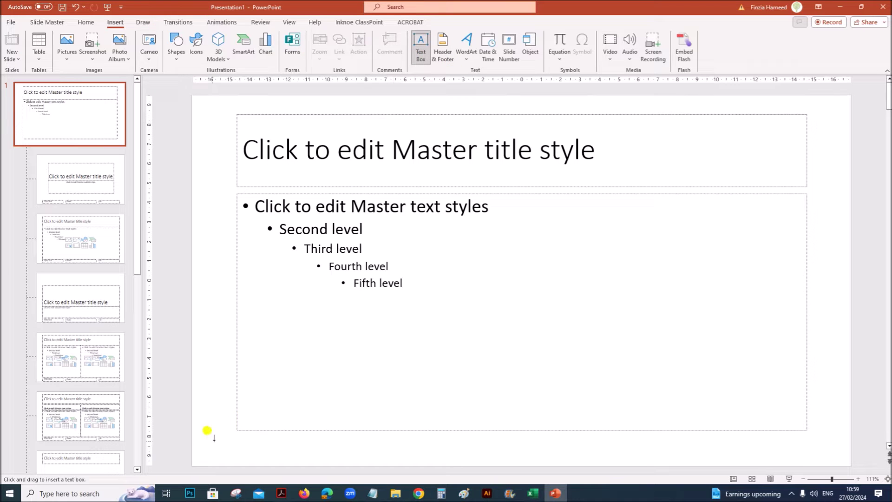
drag(197, 444, 341, 462)
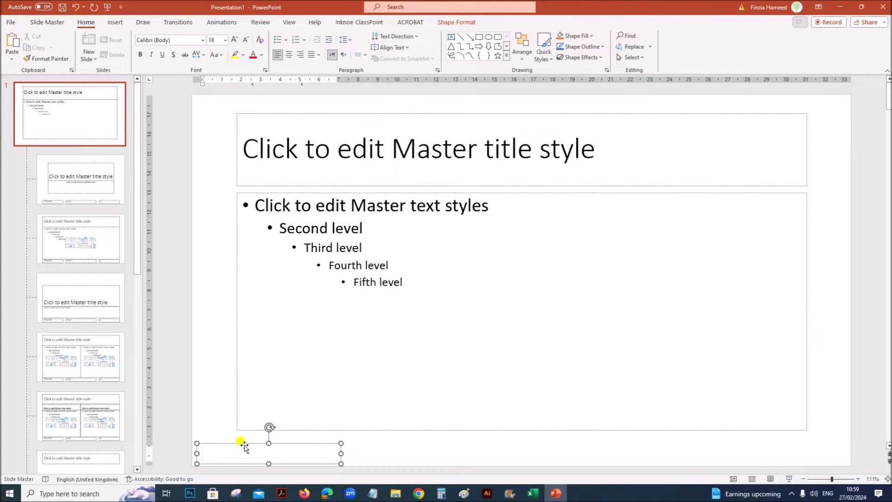
text(Name,)
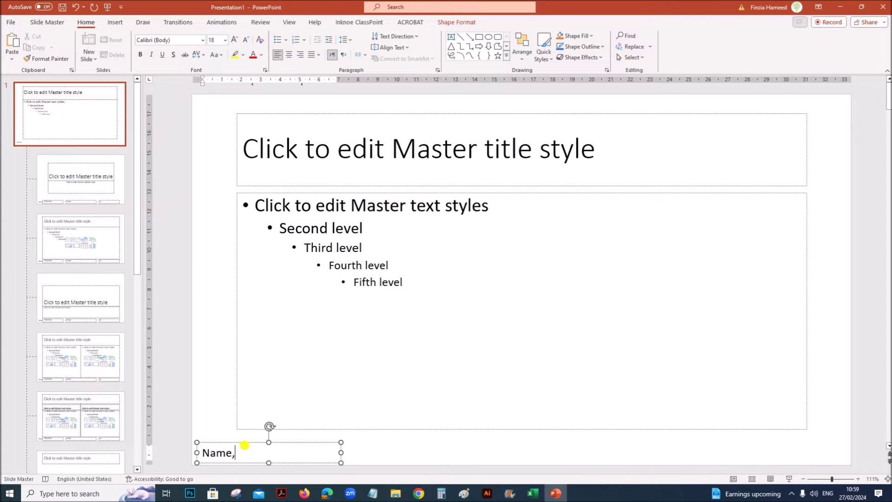
text(ZZ123,1234)
click(402, 408)
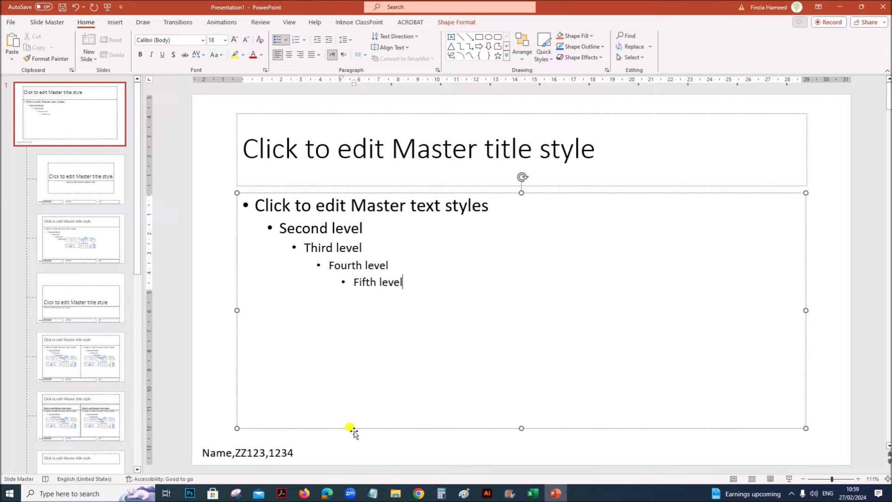
Step: Return to Normal view and confirm slides 2 and 3 show the candidate details
click(282, 494)
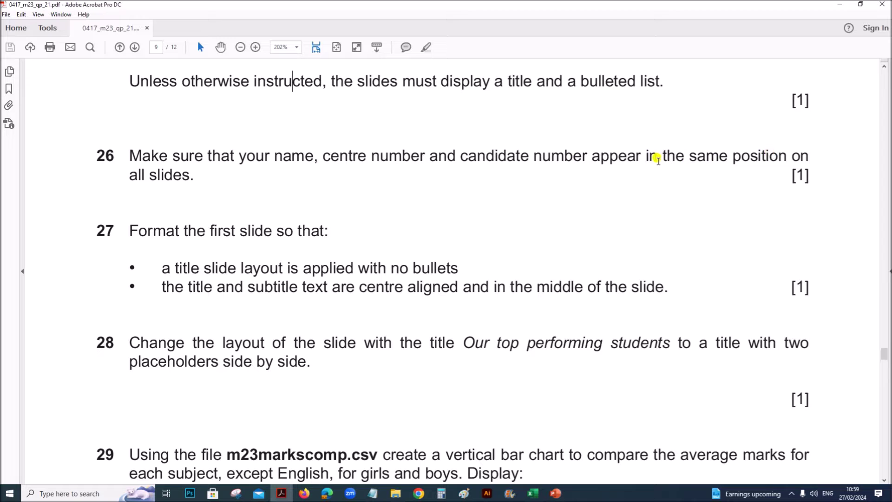
click(556, 493)
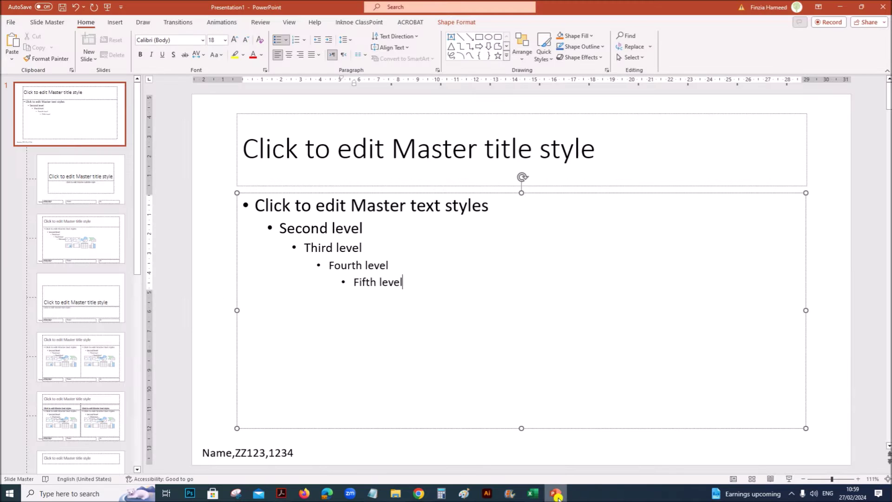
click(486, 447)
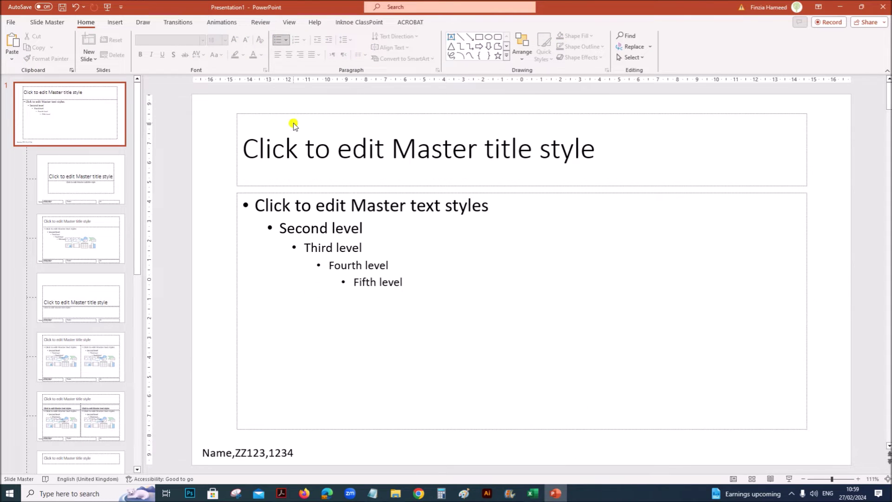
click(290, 22)
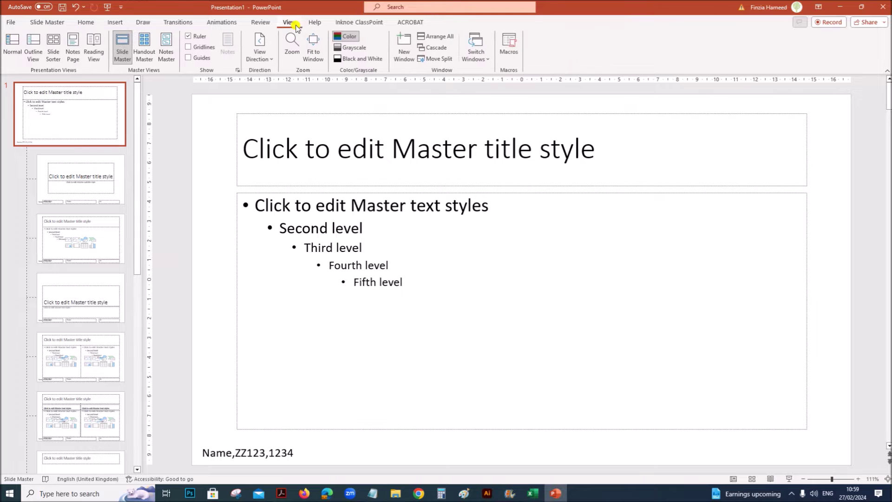
click(11, 49)
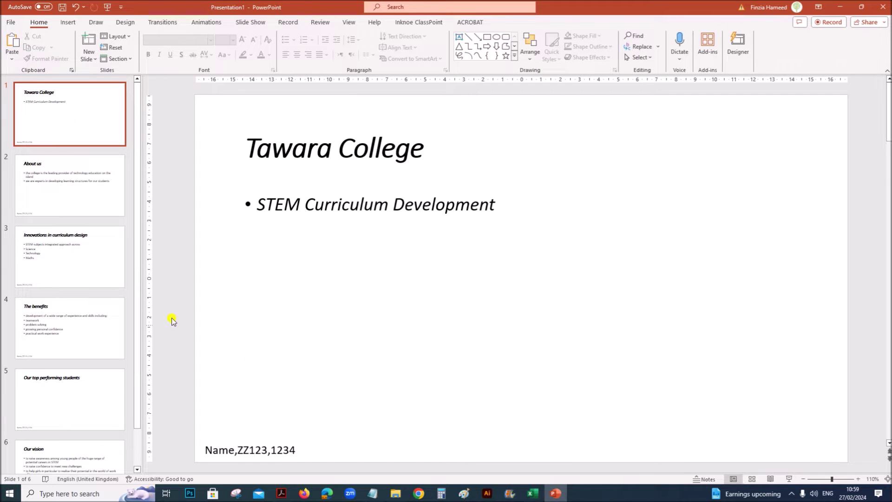
click(76, 175)
click(81, 241)
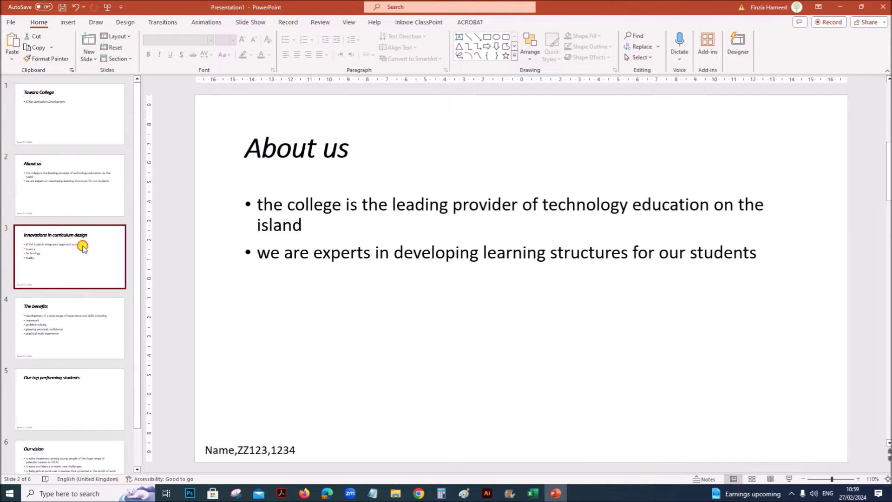
click(39, 141)
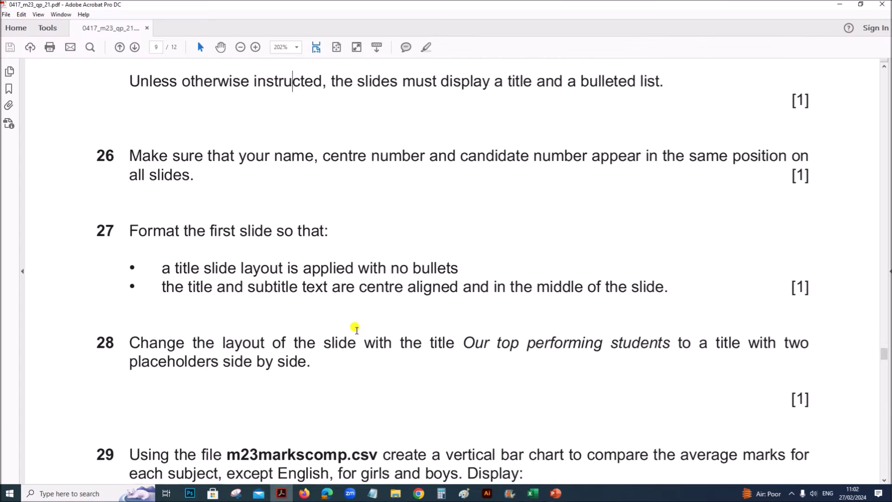
scroll(355, 330, down, 3)
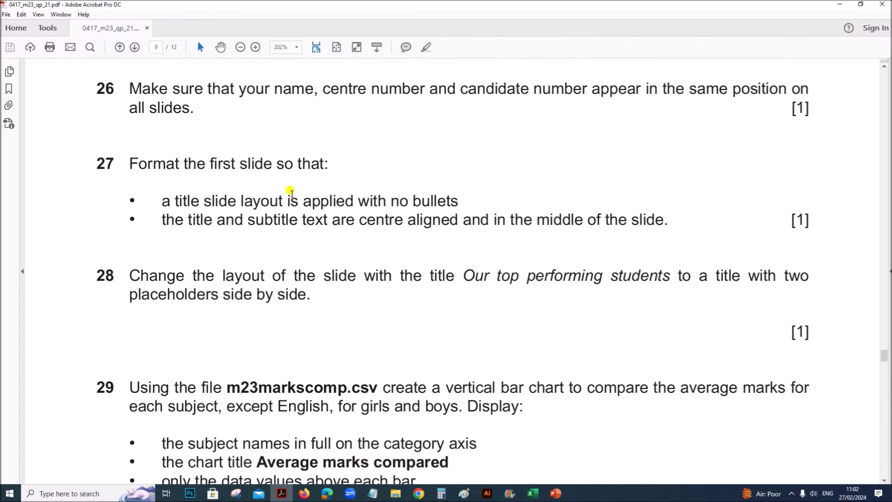
drag(253, 168, 329, 167)
drag(222, 201, 421, 196)
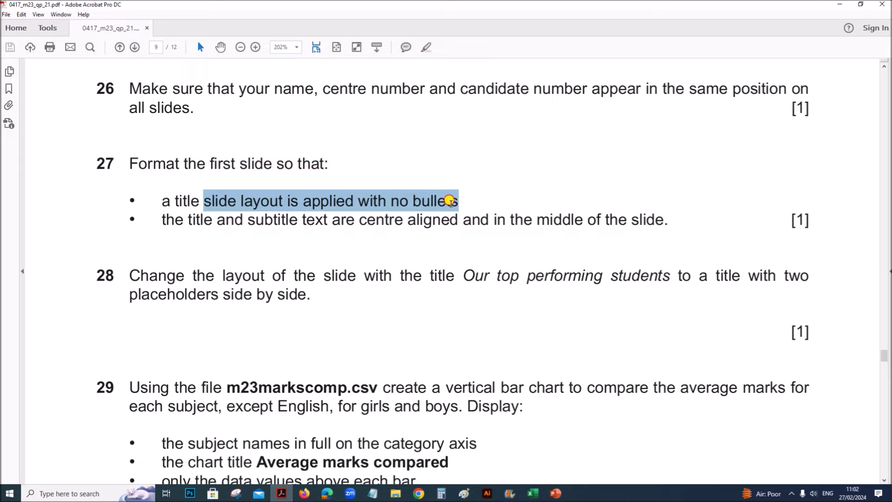
drag(217, 219, 583, 215)
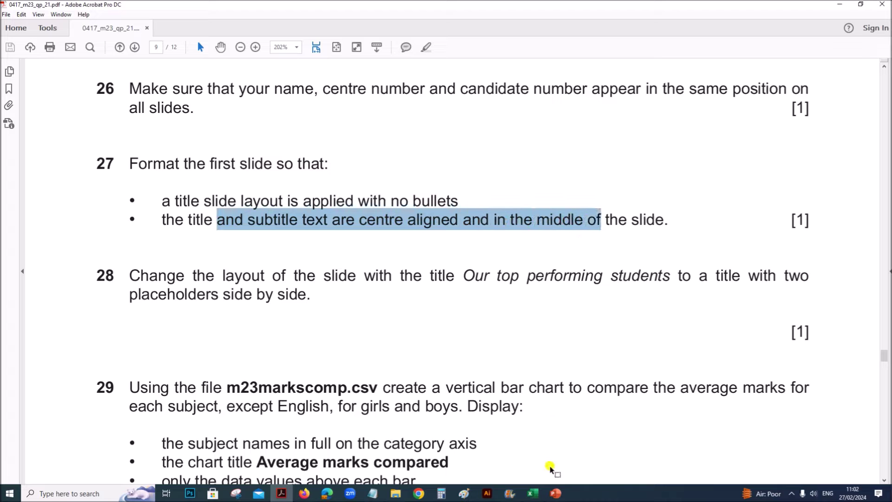
Step: Apply the Title Slide layout to the Tawara College slide and close the Designer pane
click(556, 493)
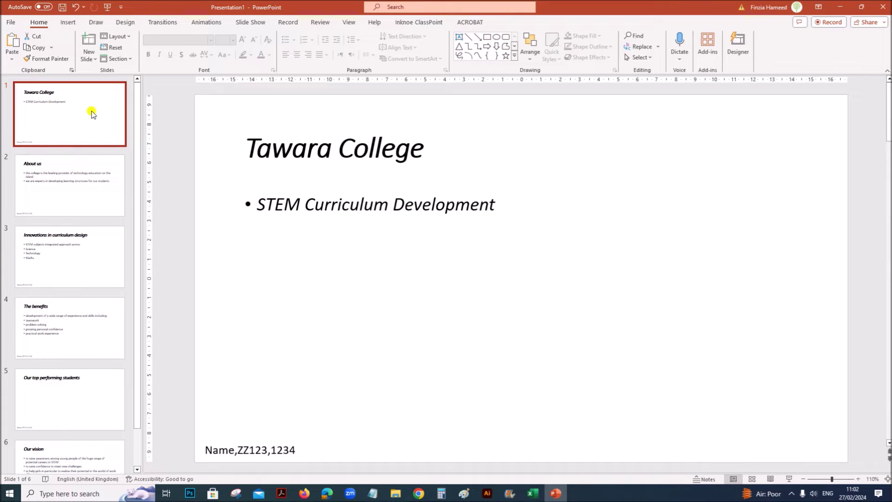
right_click(358, 260)
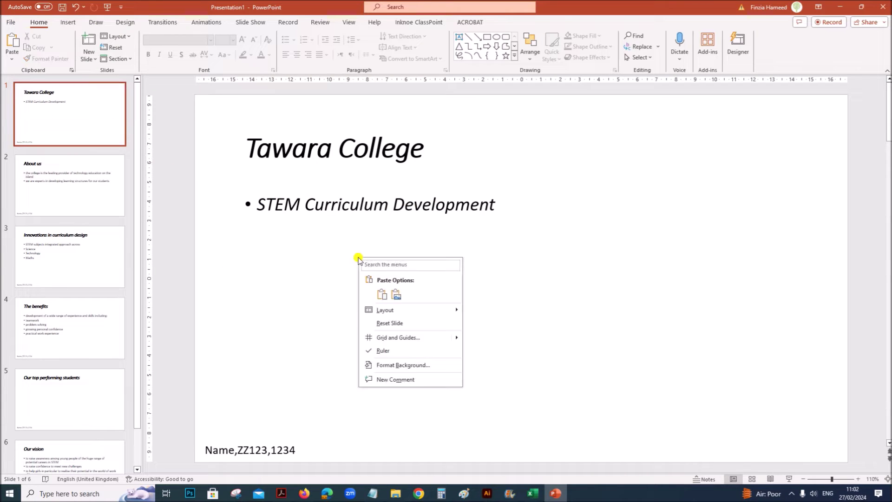
mouse_move(398, 309)
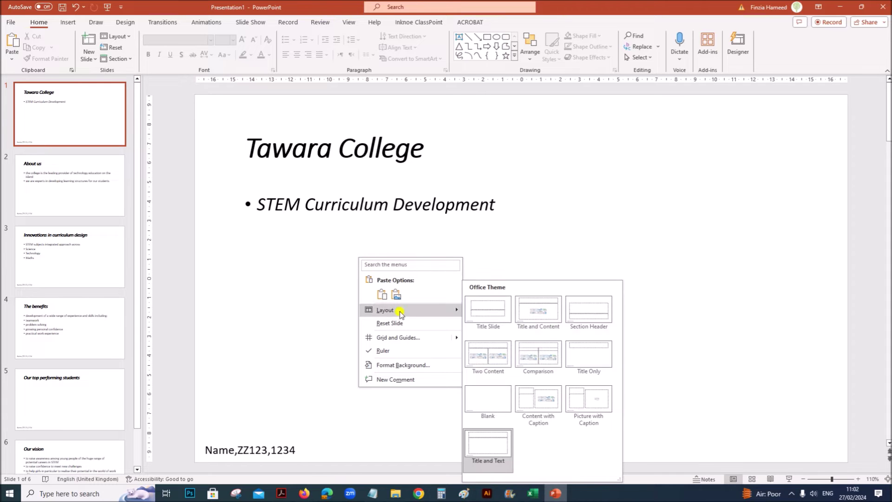
click(495, 316)
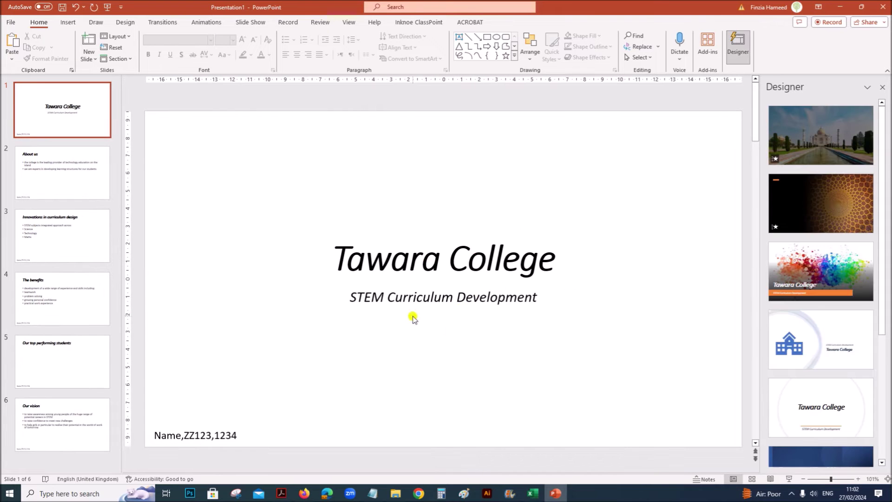
click(882, 87)
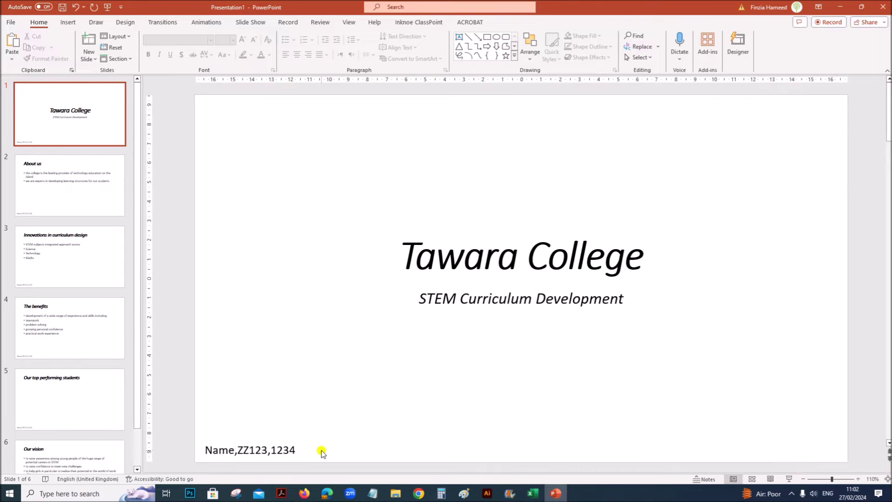
click(283, 491)
scroll(270, 316, up, 1)
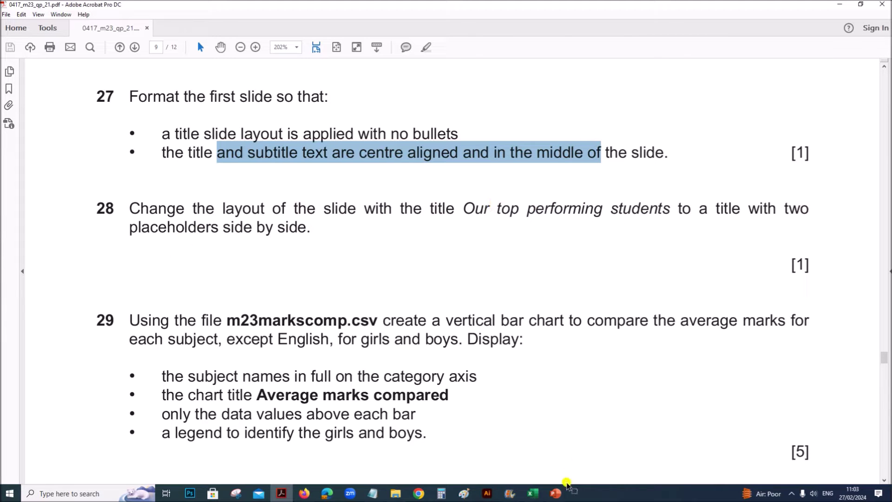
click(555, 494)
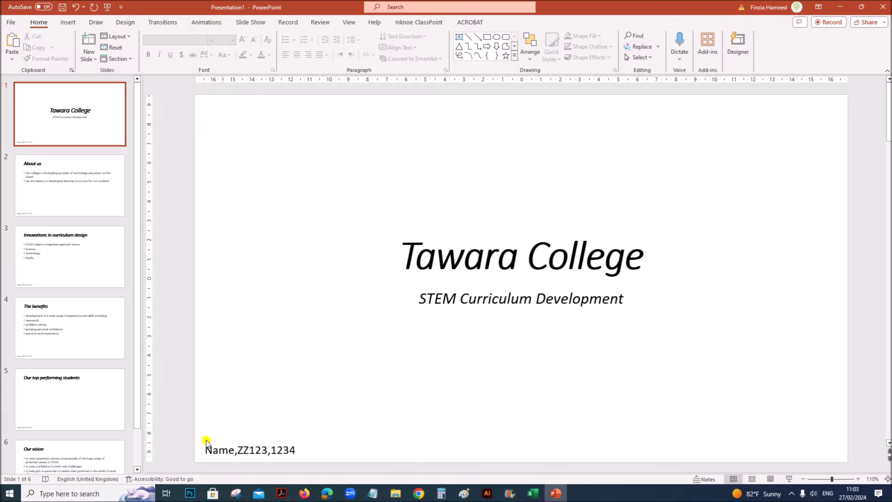
Step: Apply the Two Content layout to slide 5, 'Our top performing students'
click(31, 411)
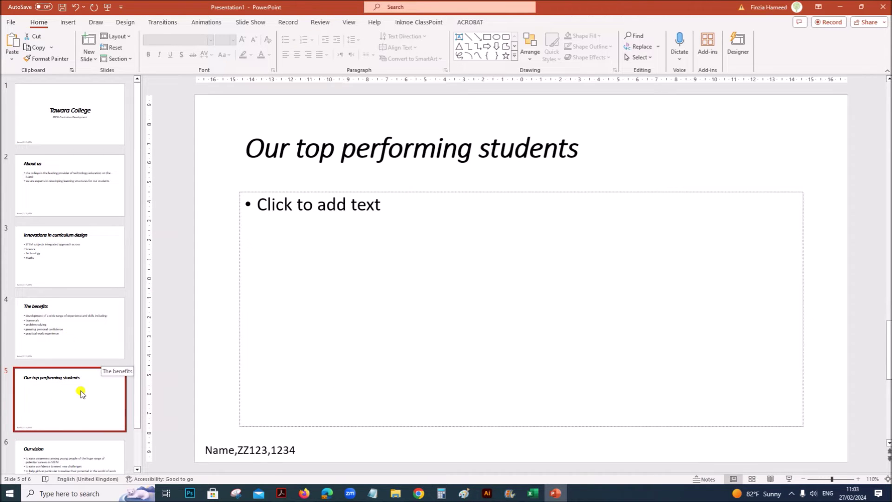
right_click(651, 128)
mouse_move(679, 180)
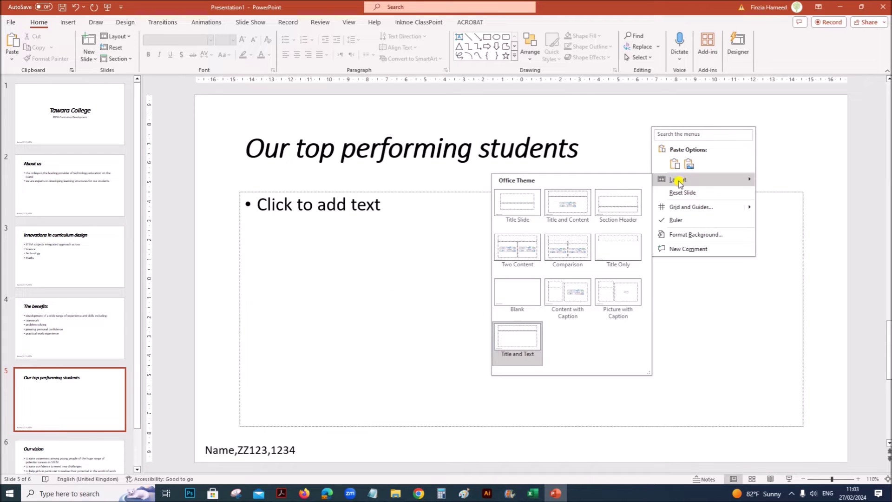
click(517, 251)
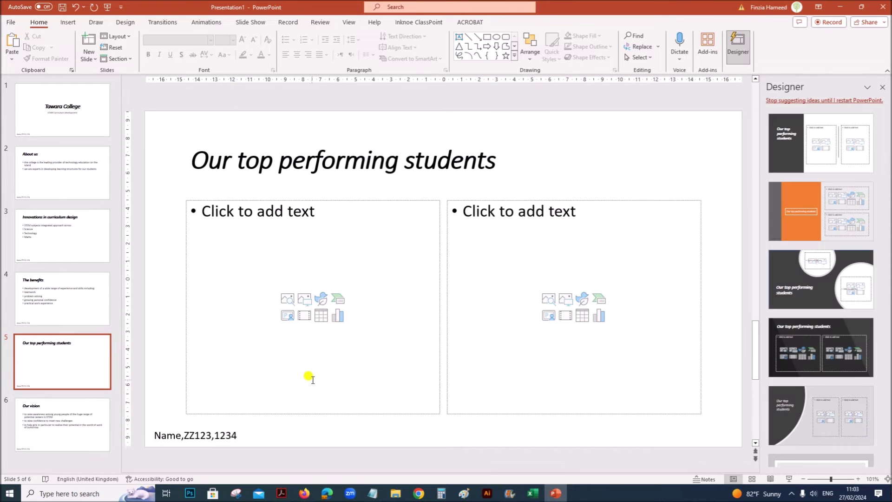
click(281, 493)
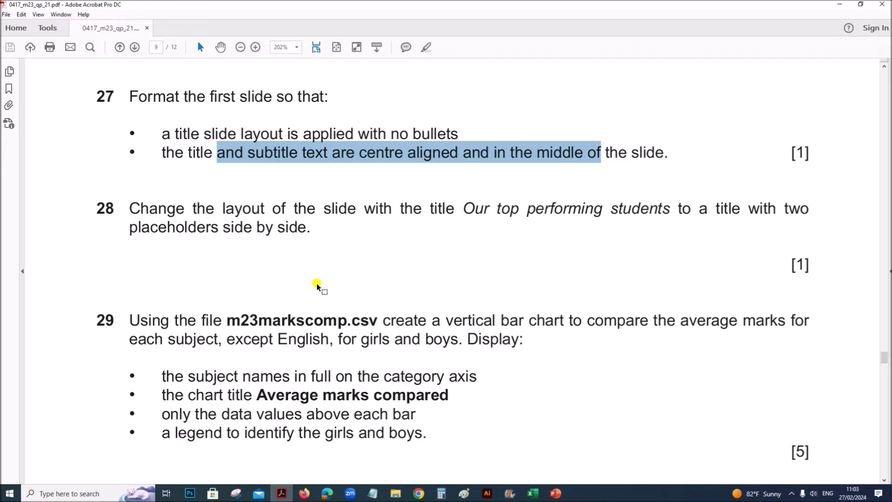
Step: Read question 29 on the bar chart, then switch to the m23markscomp workbook in Excel
scroll(316, 283, down, 3)
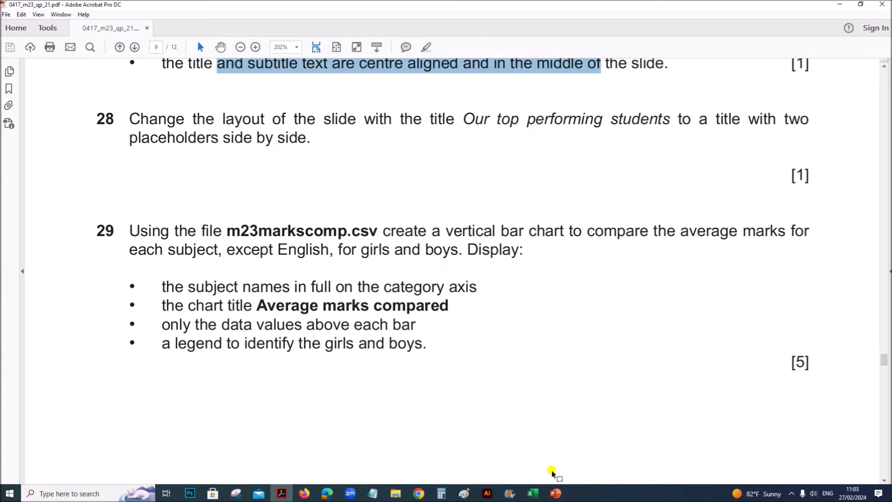
mouse_move(537, 496)
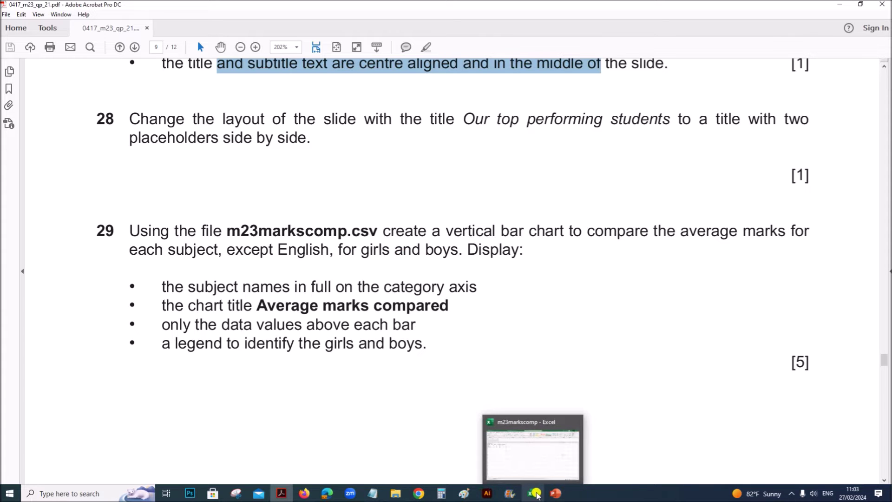
click(535, 495)
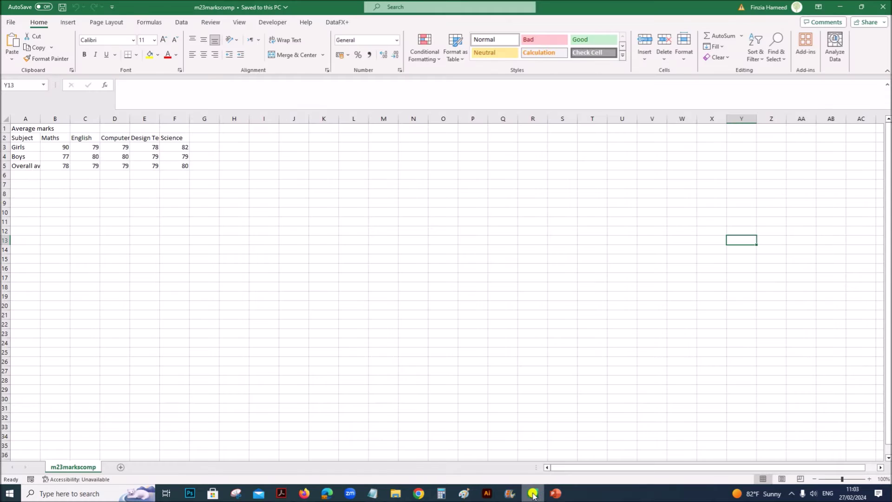
Step: AutoFit every column of the marks sheet and zoom the view to 160%
click(5, 120)
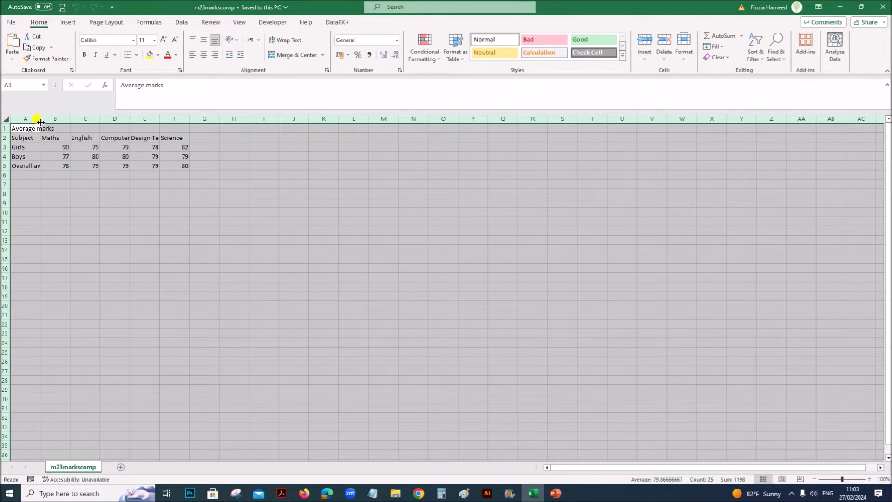
double_click(41, 122)
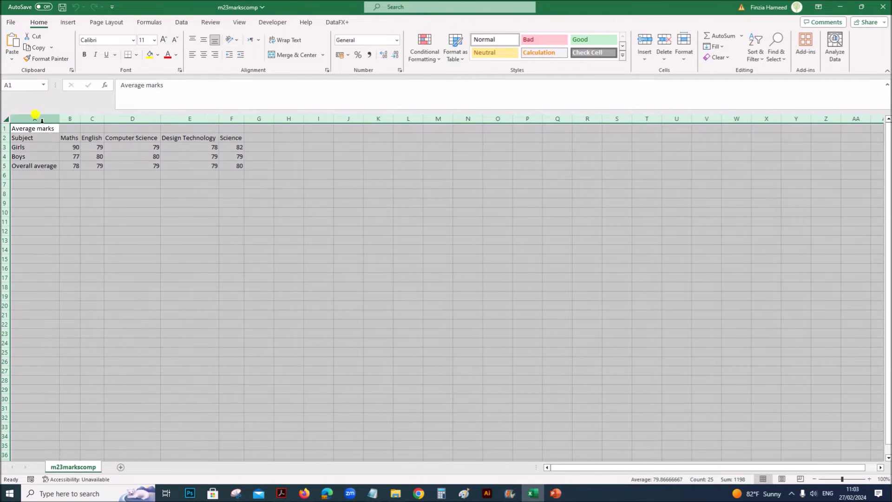
click(870, 478)
click(870, 478)
click(869, 478)
click(870, 478)
click(870, 479)
click(869, 479)
click(565, 328)
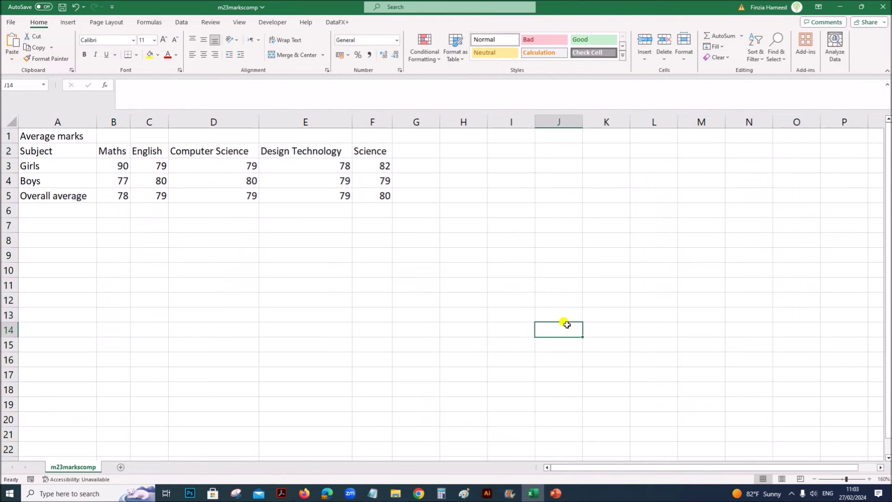
Step: Check question 29 in the exam paper, then return to the Subject heading in the workbook
click(283, 493)
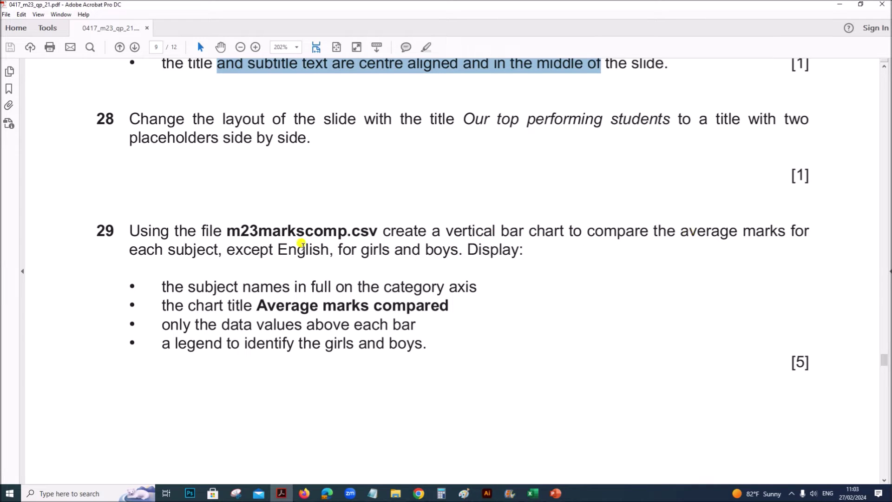
click(540, 496)
click(348, 300)
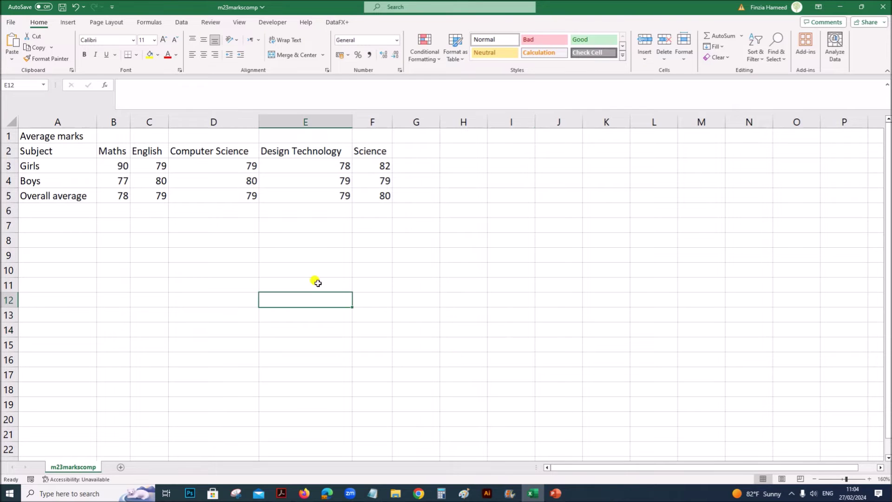
click(57, 151)
Step: Select labels A2:A4 and marks B2:B4 plus D2:F4, leaving out English
drag(56, 151, 51, 183)
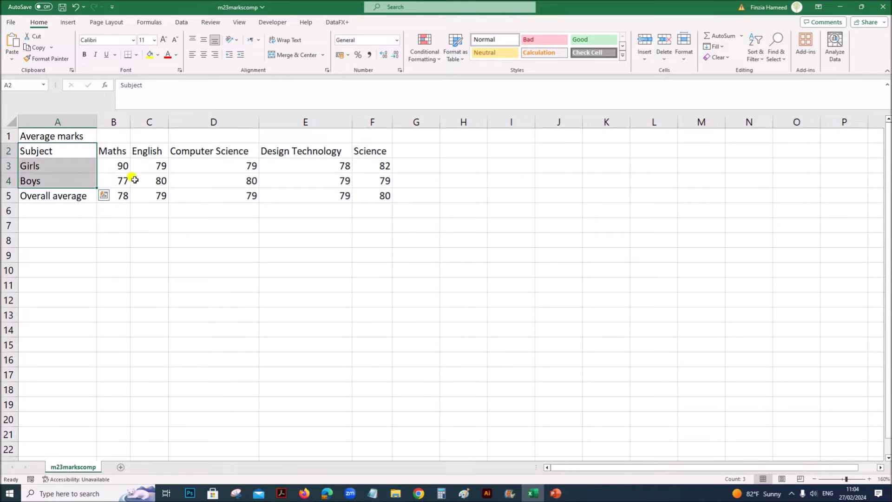
drag(113, 152, 112, 180)
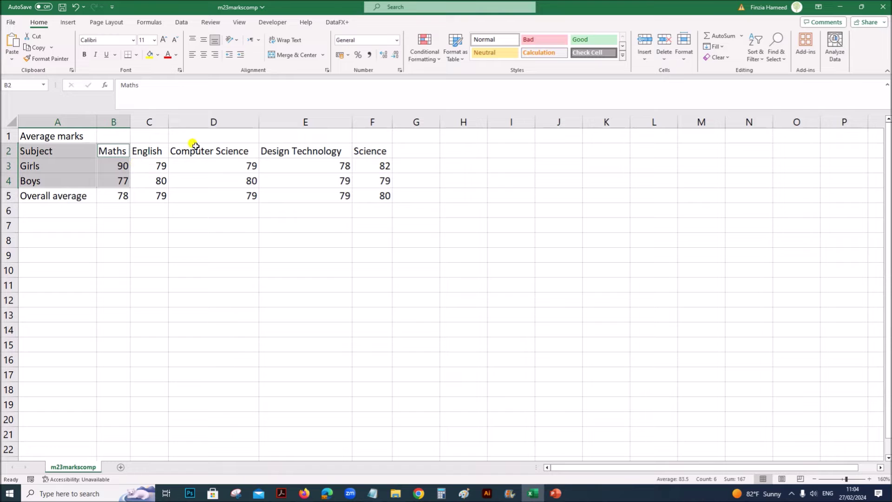
drag(196, 147, 199, 176)
drag(303, 155, 303, 180)
drag(378, 152, 382, 178)
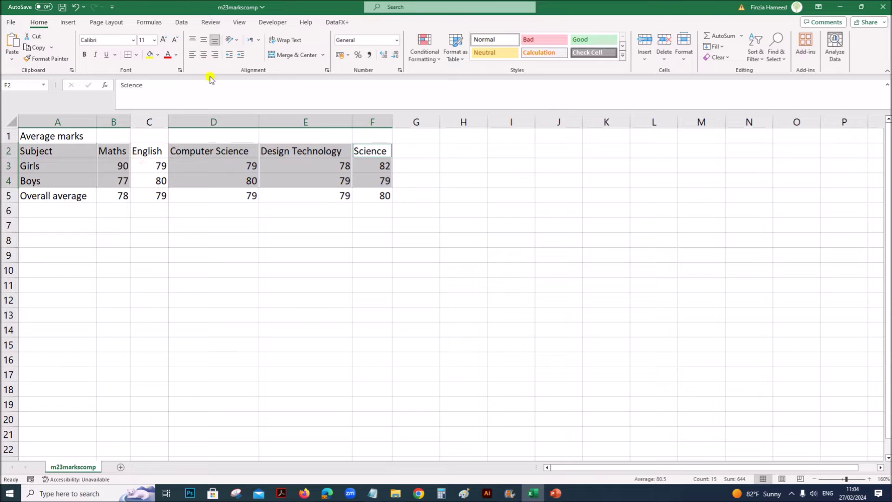
Step: Insert a clustered column chart of the selection and move it right of the table
click(66, 22)
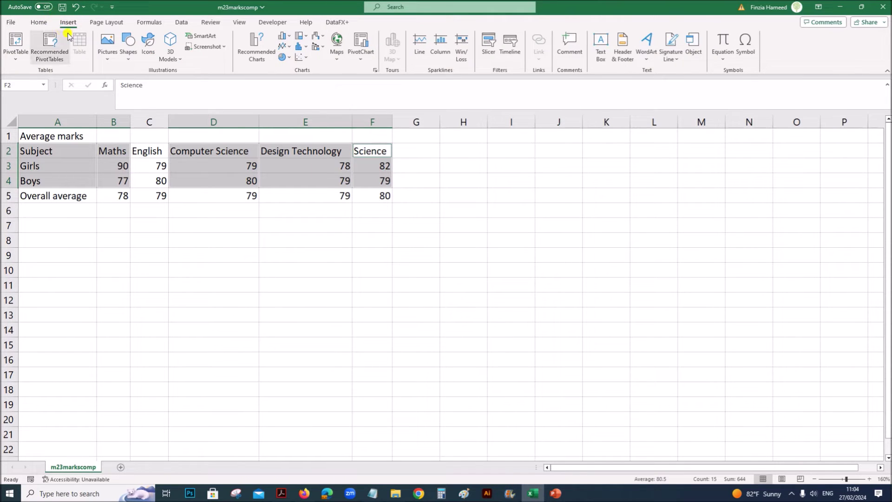
click(285, 36)
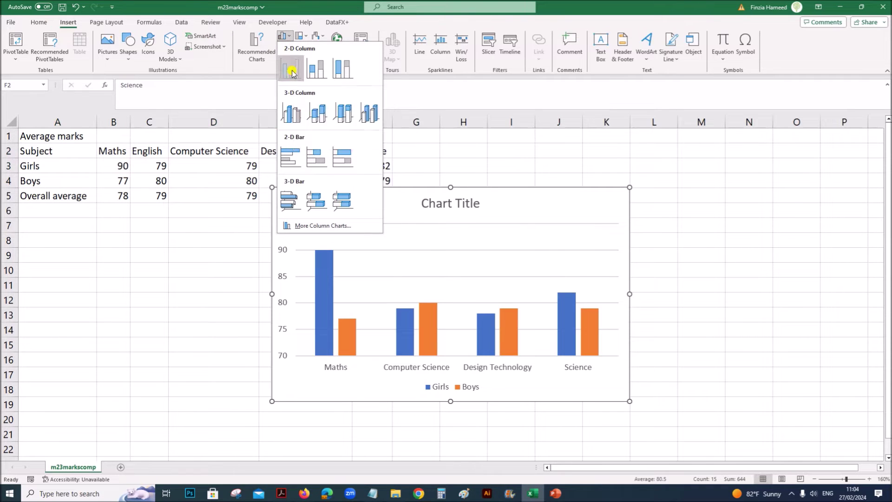
click(291, 70)
drag(500, 200, 611, 190)
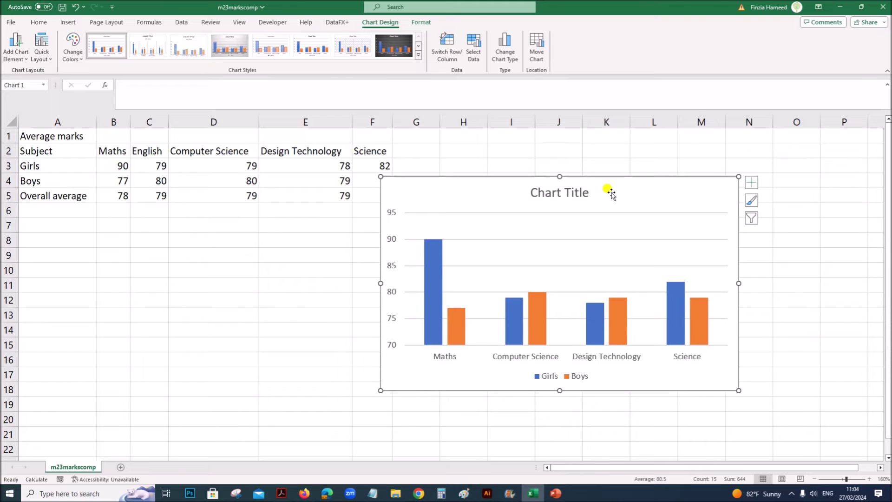
click(282, 493)
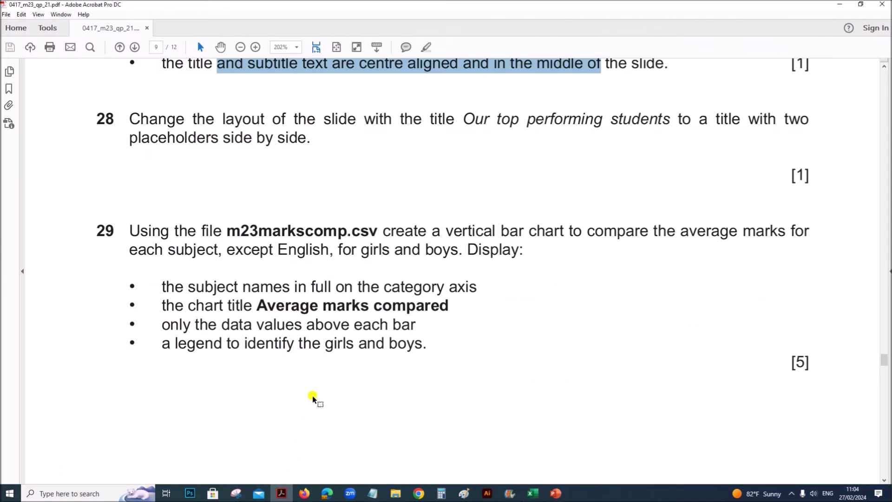
Step: Highlight the required title 'Average marks compared' in question 29, then return to the Excel chart
scroll(657, 331, down, 3)
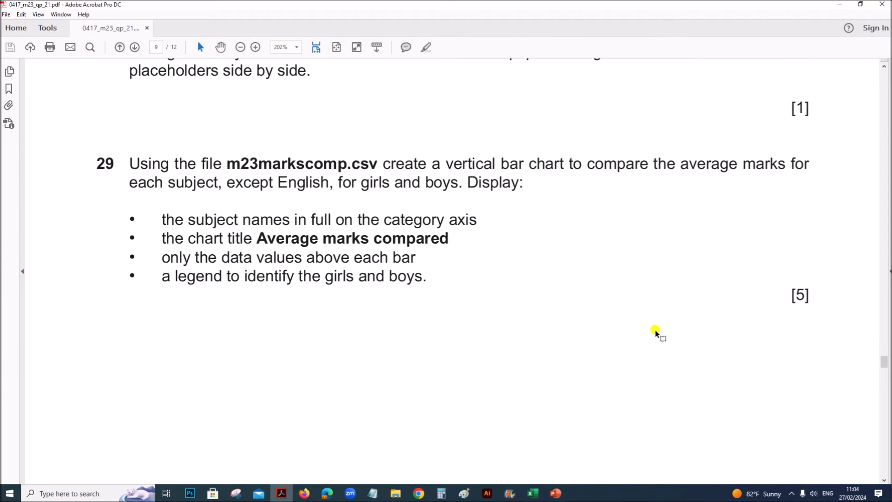
drag(258, 237, 419, 240)
click(555, 493)
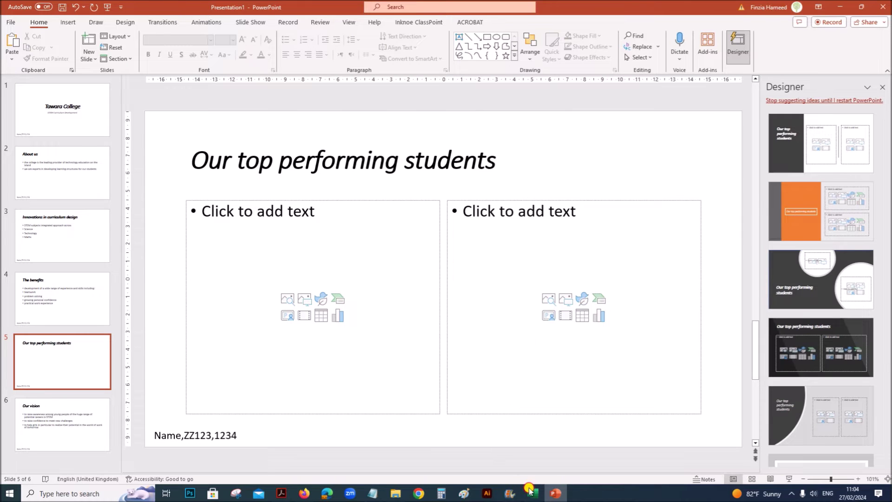
key(alt+Tab)
click(533, 492)
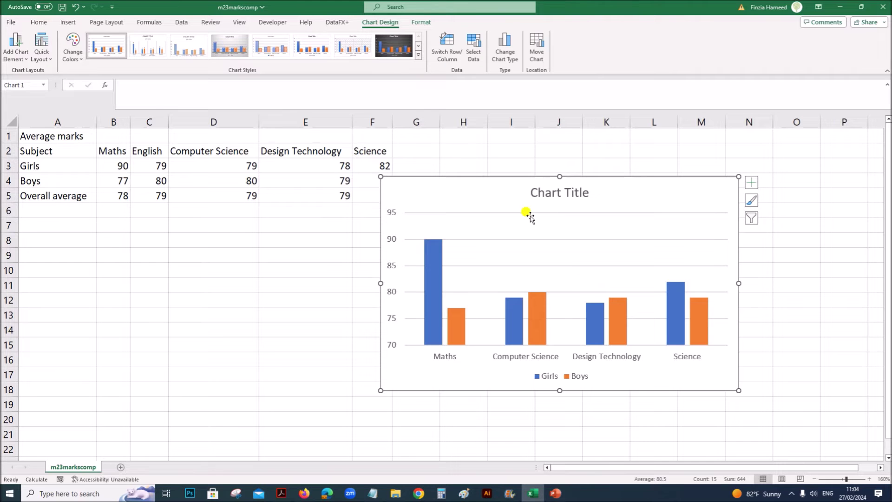
Step: Replace the default 'Chart Title' with 'Avearge Marks compared' using the formula bar
click(557, 192)
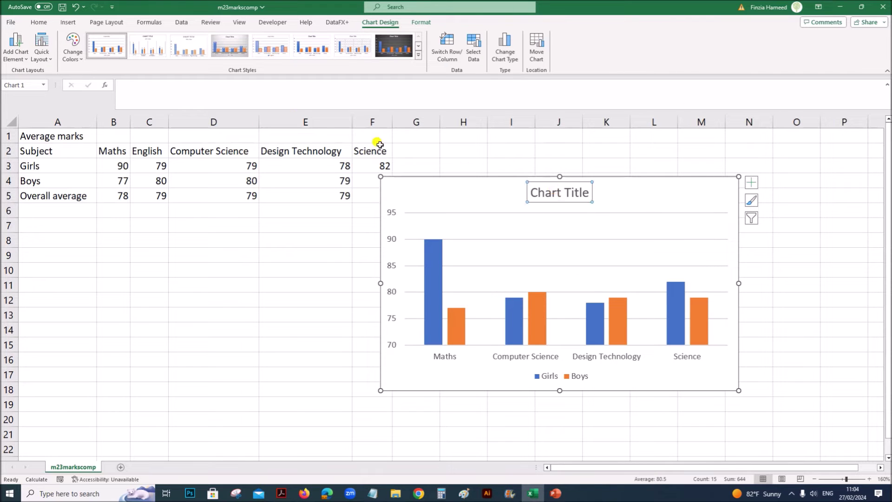
click(201, 91)
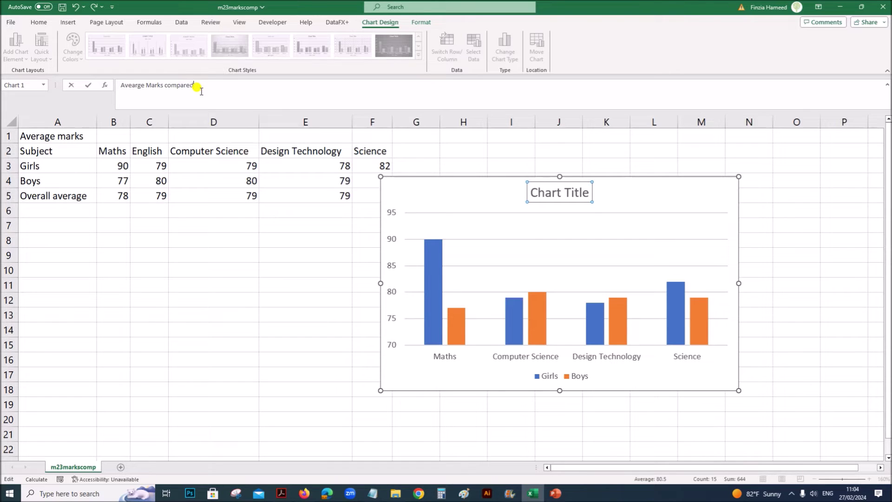
key(Return)
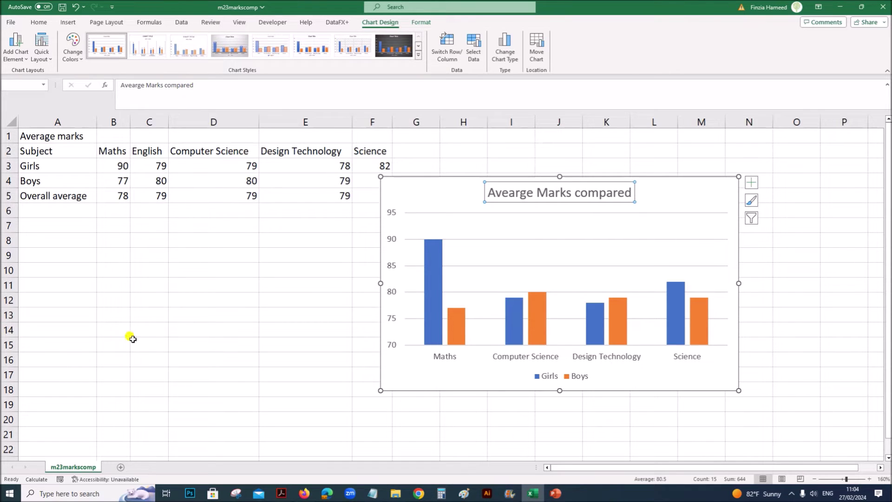
click(282, 493)
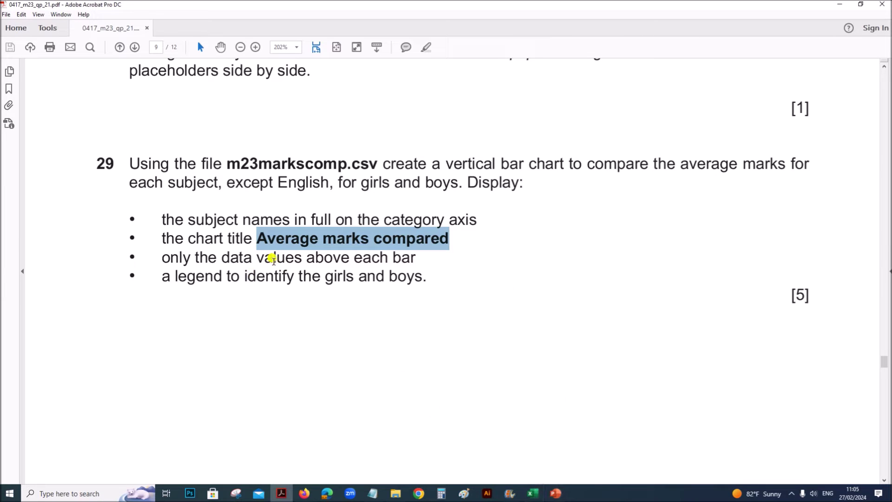
Step: Fix 'Avearge' to 'Average' and lowercase 'Marks' so the title reads 'Average marks compared'
drag(270, 259, 408, 258)
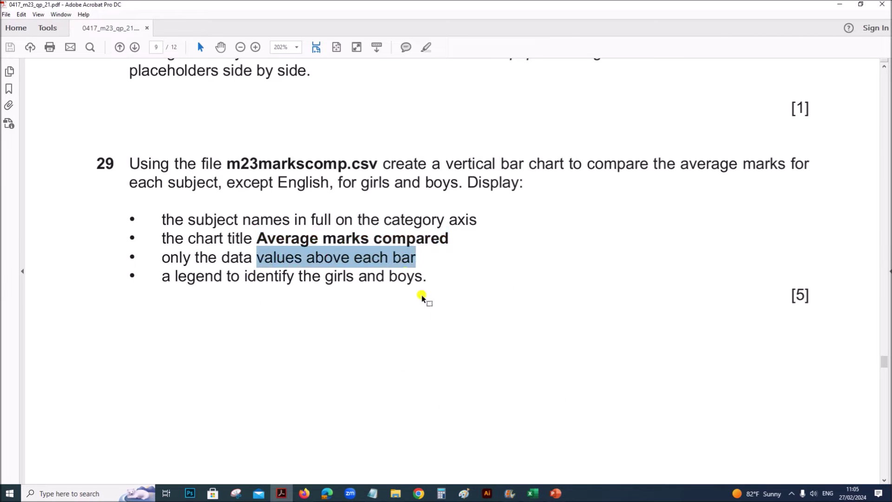
click(535, 494)
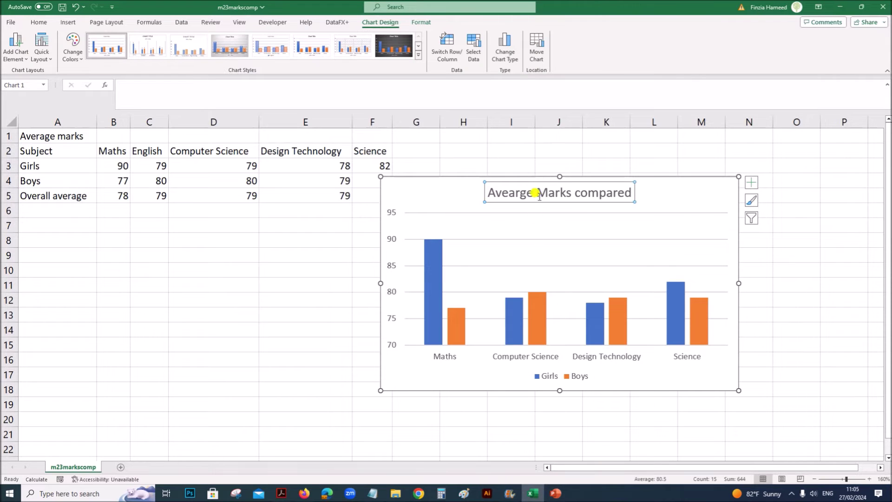
click(513, 192)
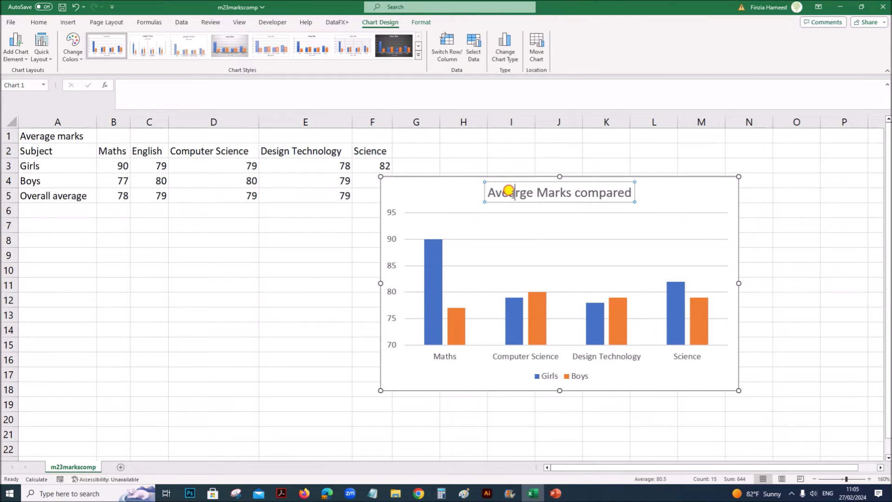
drag(509, 193, 518, 194)
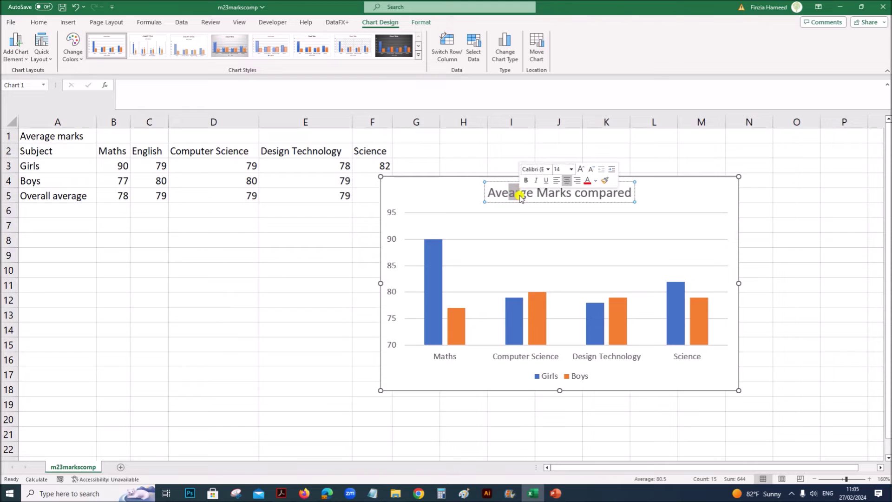
text(ra)
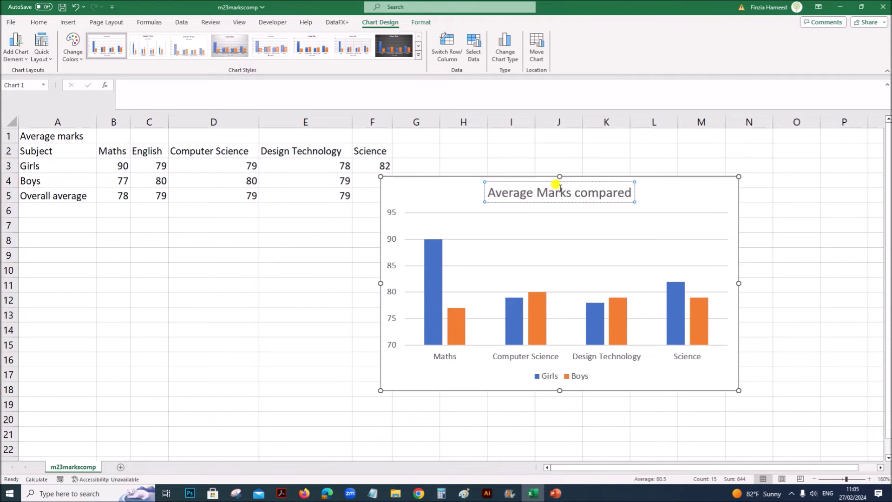
key(BackSpace)
text(m)
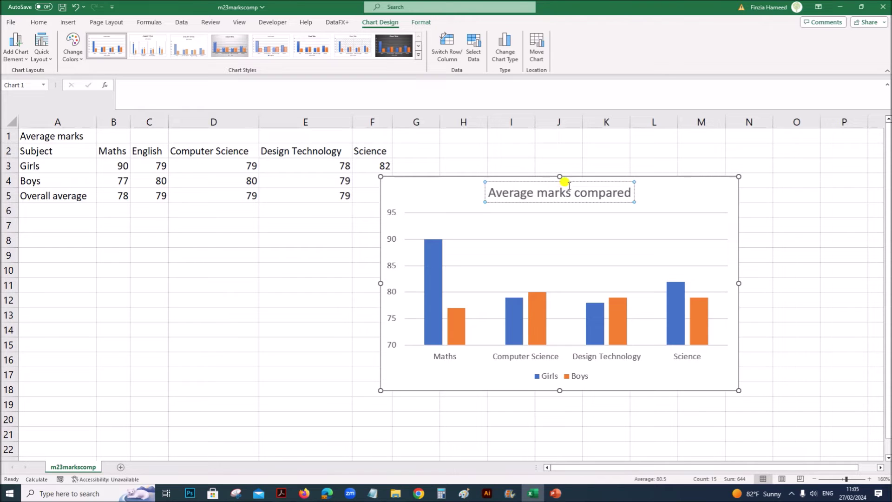
click(667, 191)
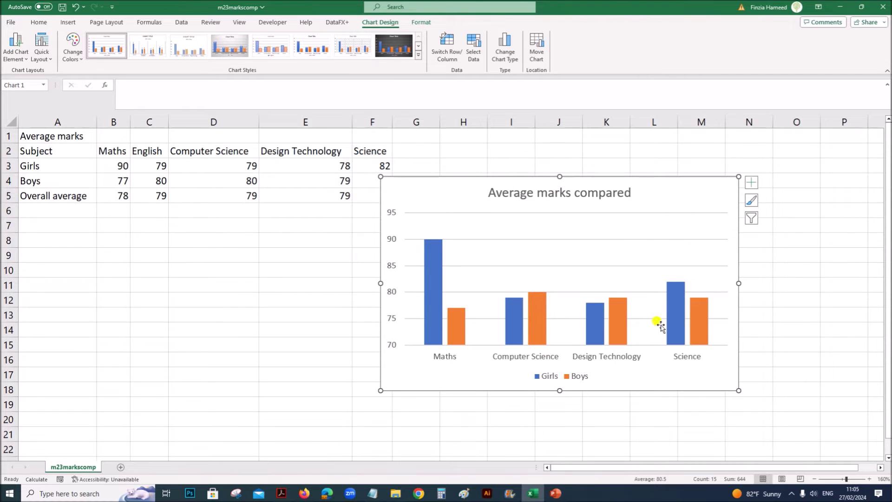
Step: Add data value labels above every bar of the chart
click(751, 183)
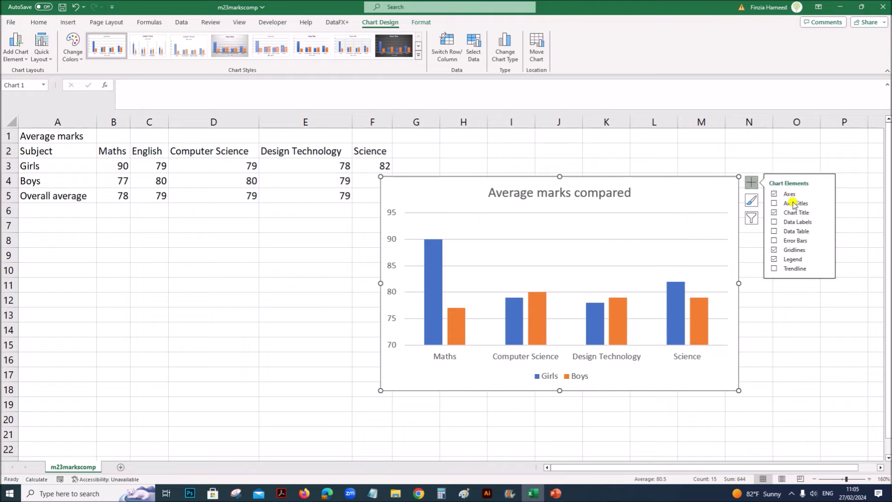
click(26, 60)
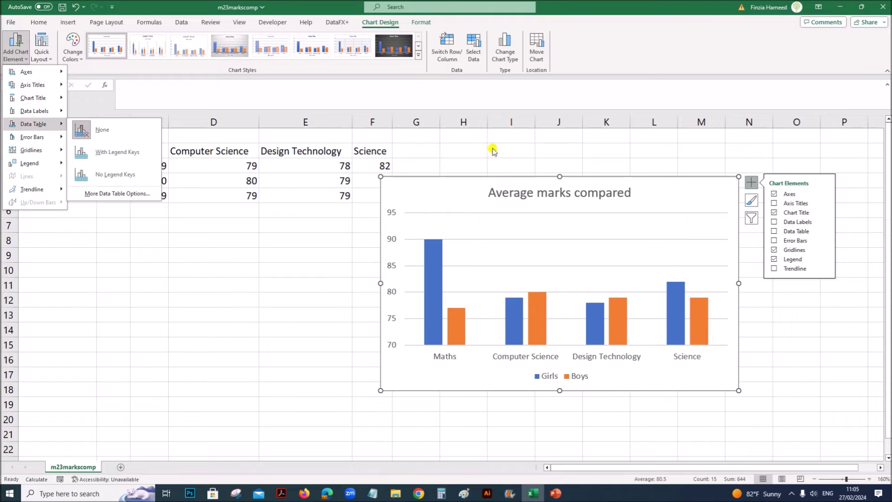
click(775, 222)
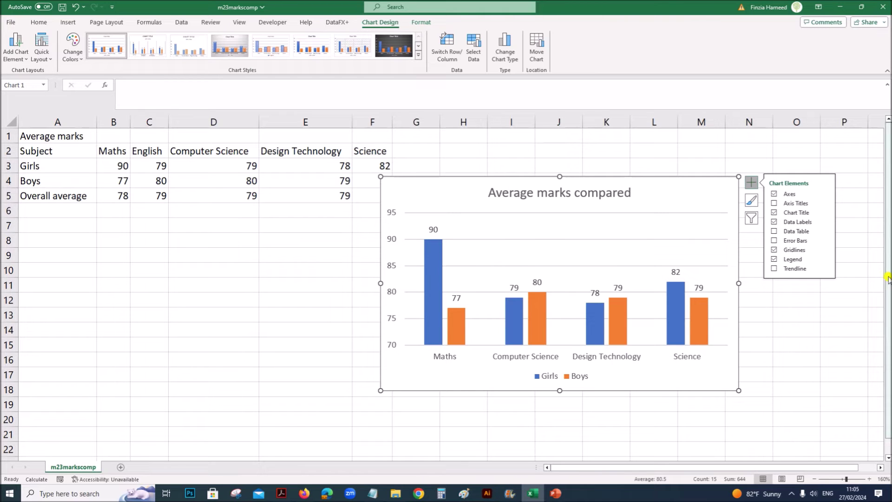
click(823, 224)
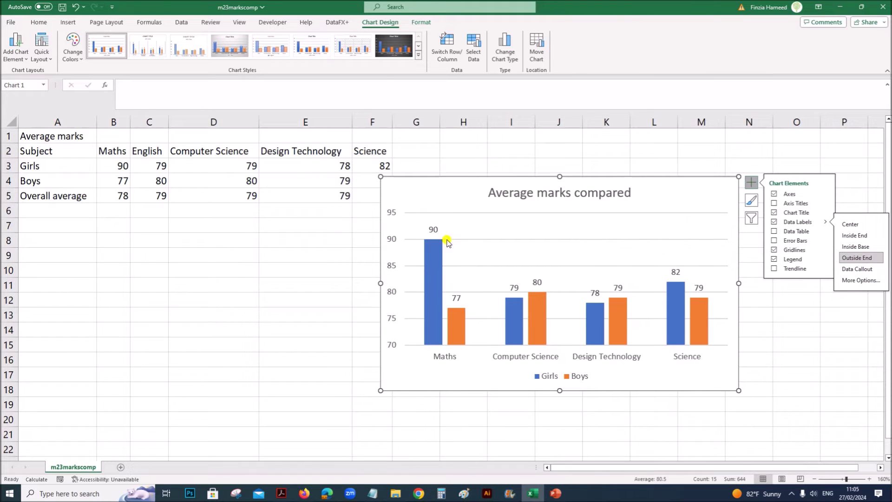
click(433, 230)
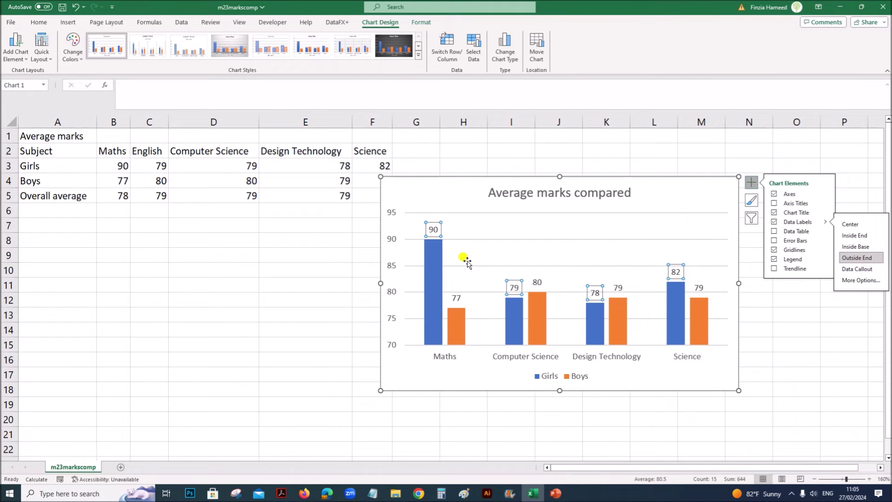
Step: Recheck question 29, then confirm the Girls/Boys legend on the Excel chart
click(281, 492)
scroll(336, 362, down, 2)
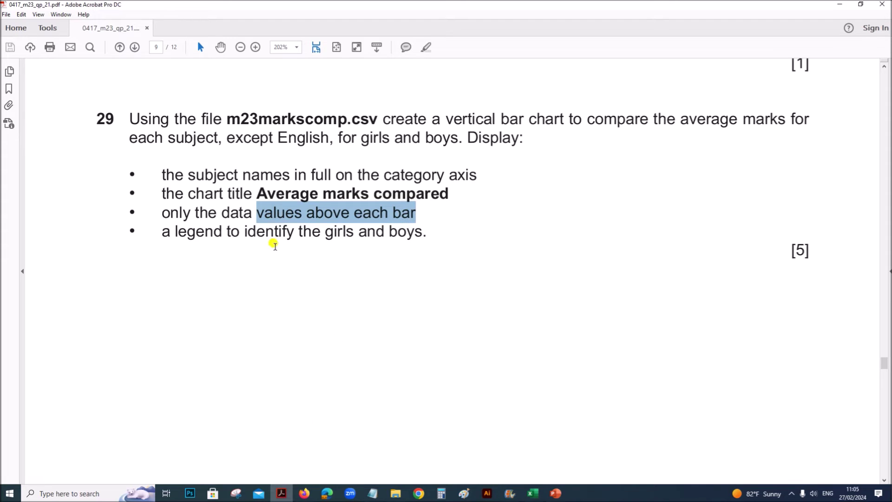
click(556, 493)
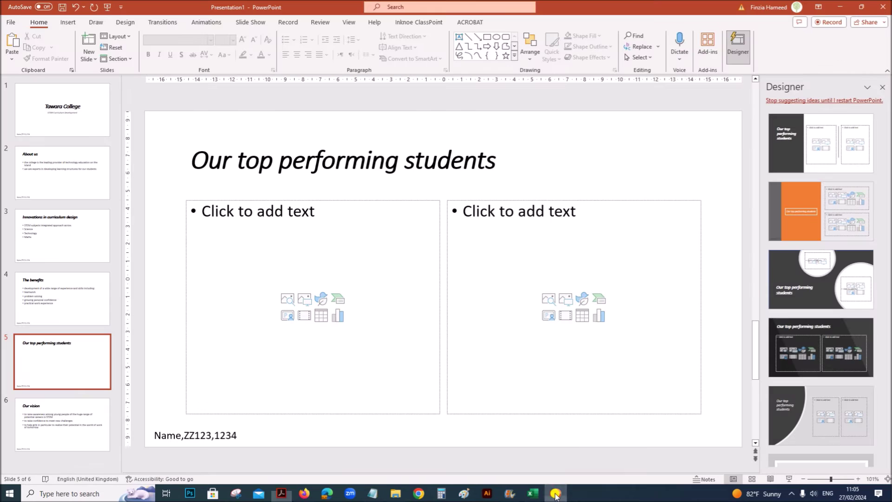
click(532, 493)
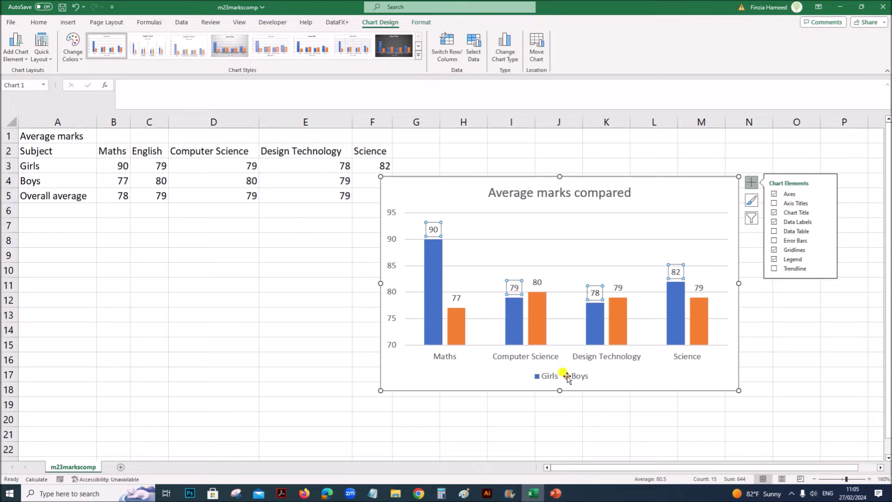
click(545, 380)
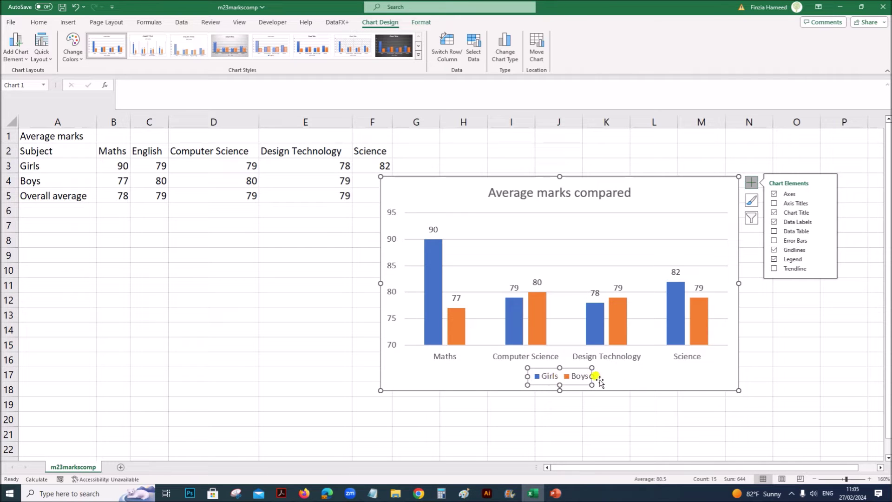
click(617, 382)
Step: Scroll the exam paper to question 30 on page 10 with its example slide
click(282, 493)
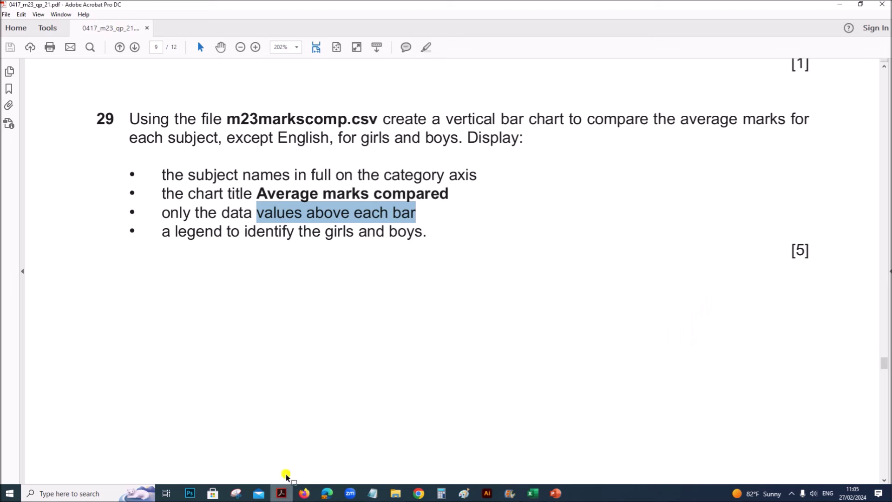
scroll(325, 389, down, 10)
scroll(326, 389, down, 5)
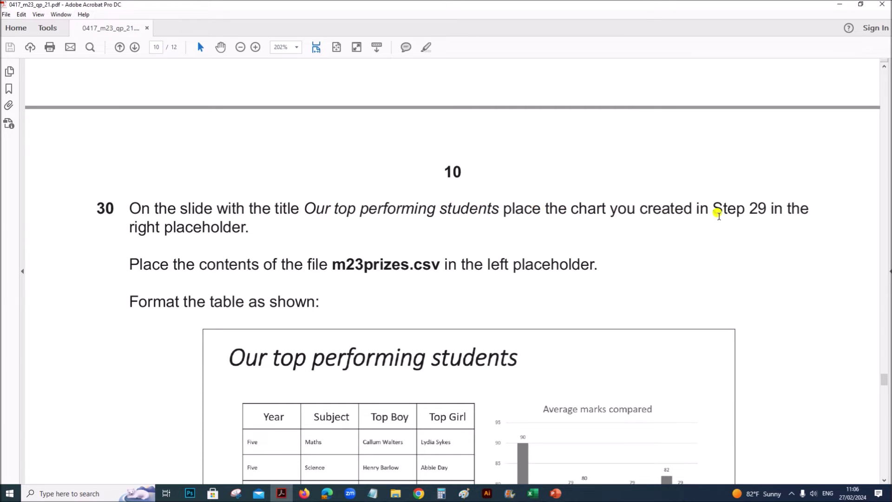
scroll(774, 218, down, 3)
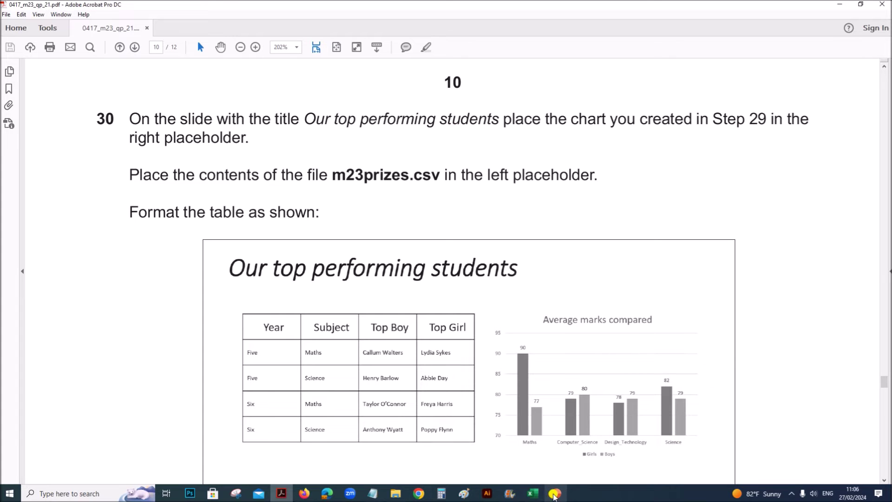
Step: Copy the Average marks compared chart and paste it into slide 5's right placeholder
click(534, 495)
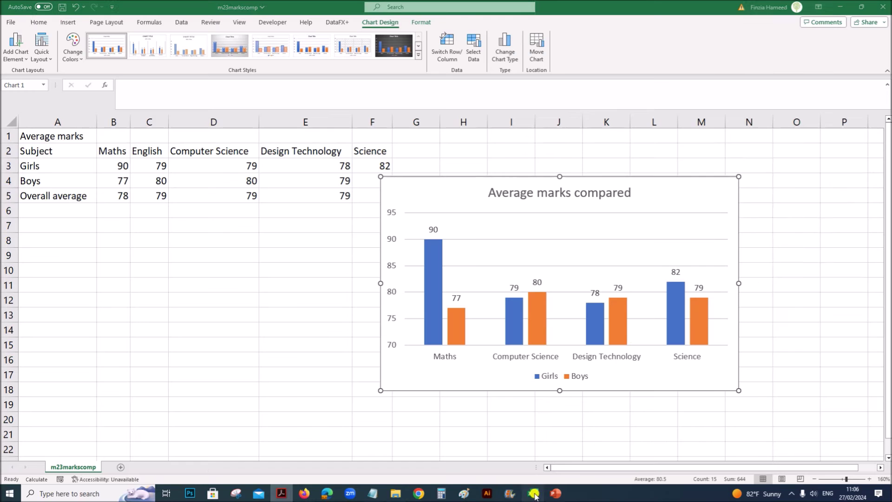
right_click(656, 196)
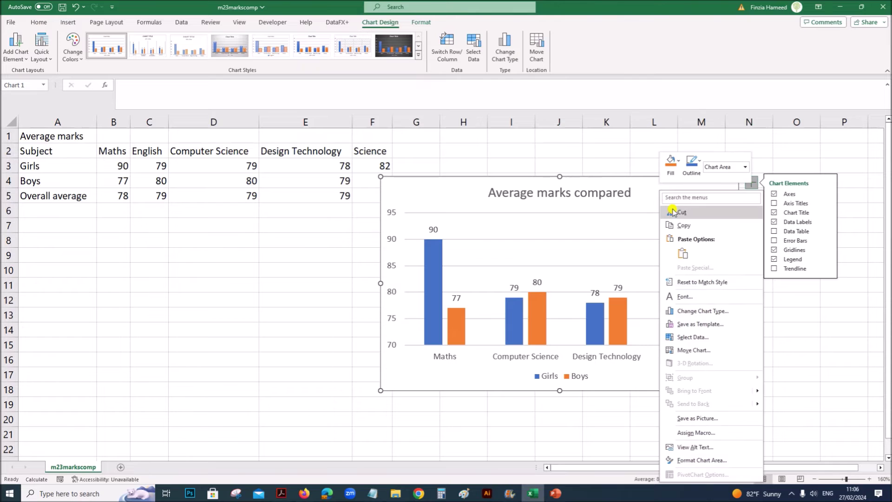
click(687, 227)
click(558, 494)
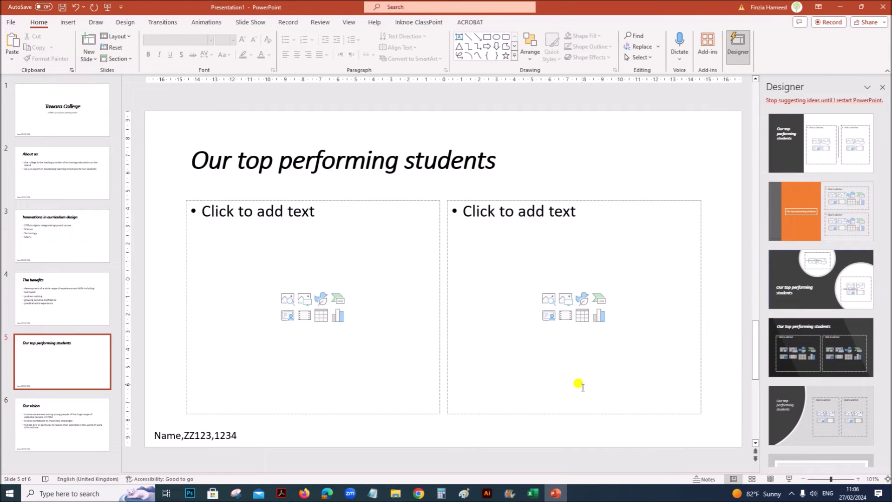
click(600, 317)
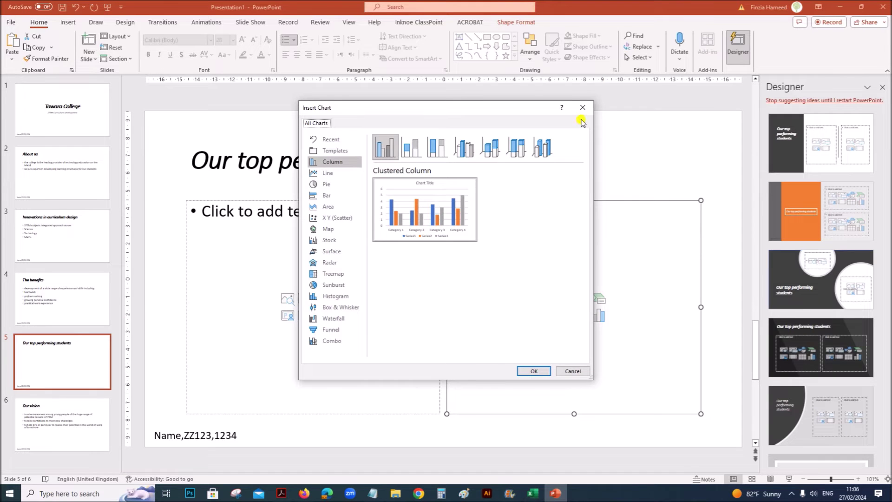
click(583, 107)
click(628, 246)
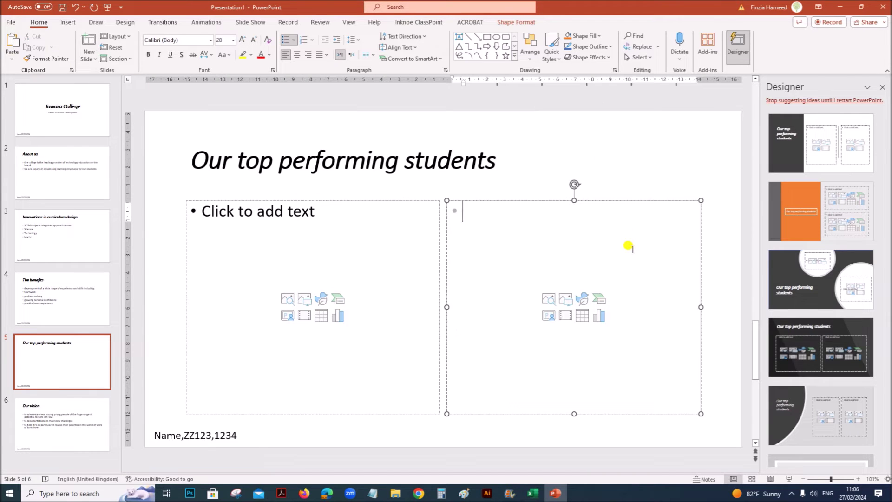
key(ctrl+v)
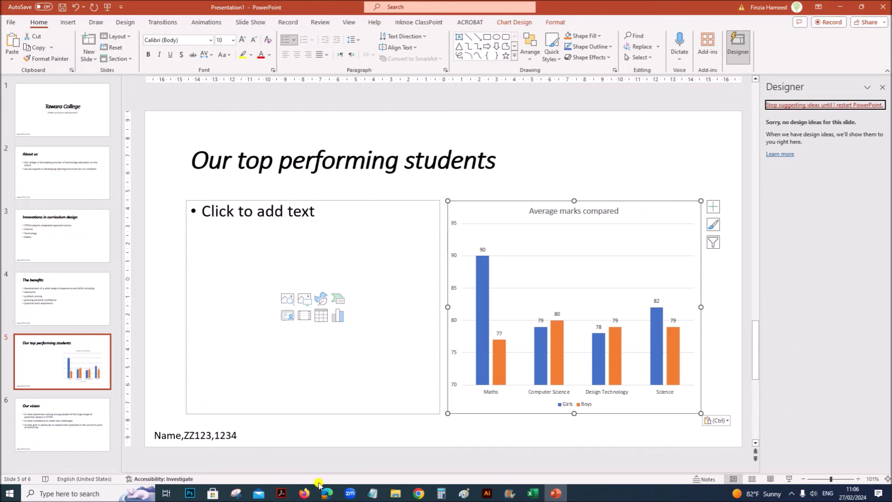
click(281, 494)
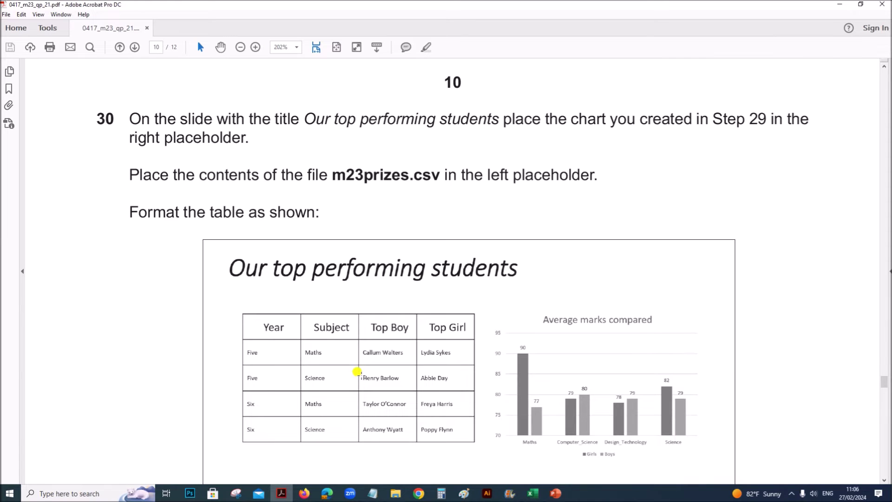
Step: Highlight the file name m23prizes.csv in question 30's instructions
scroll(358, 373, down, 2)
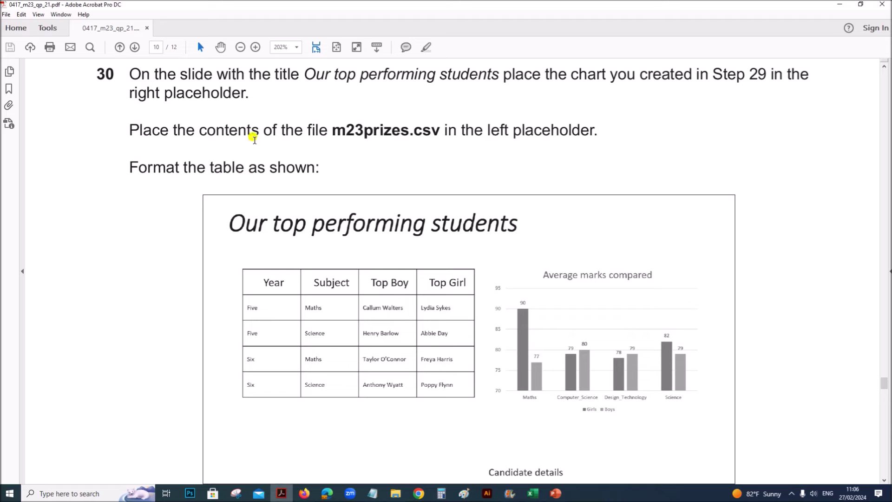
drag(315, 127, 438, 128)
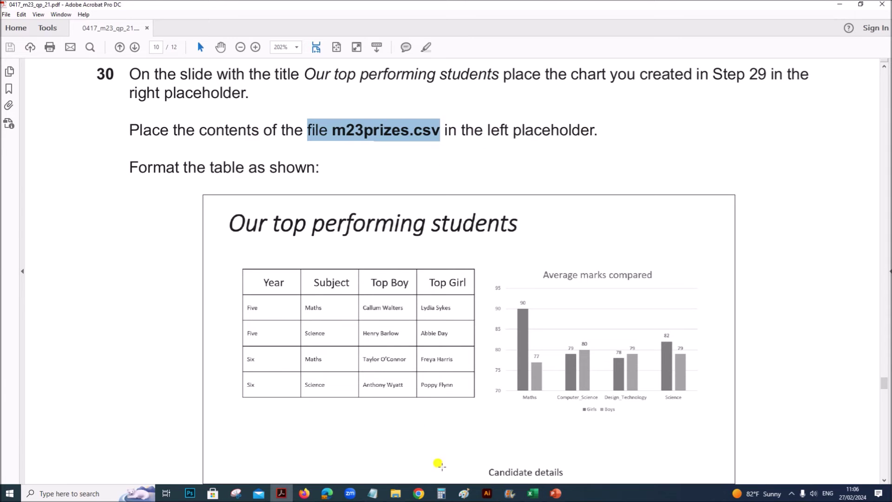
Step: Open m23prizes from the March 2023 folder and bring it up in Excel
click(391, 495)
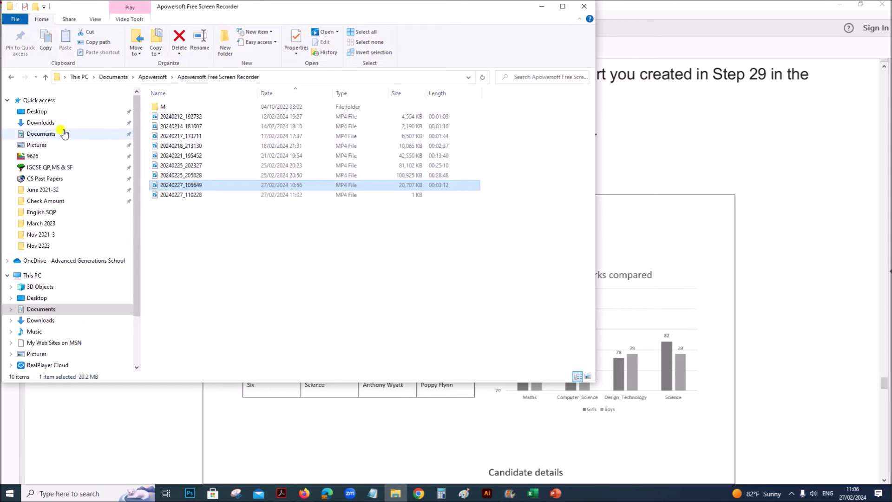
click(60, 223)
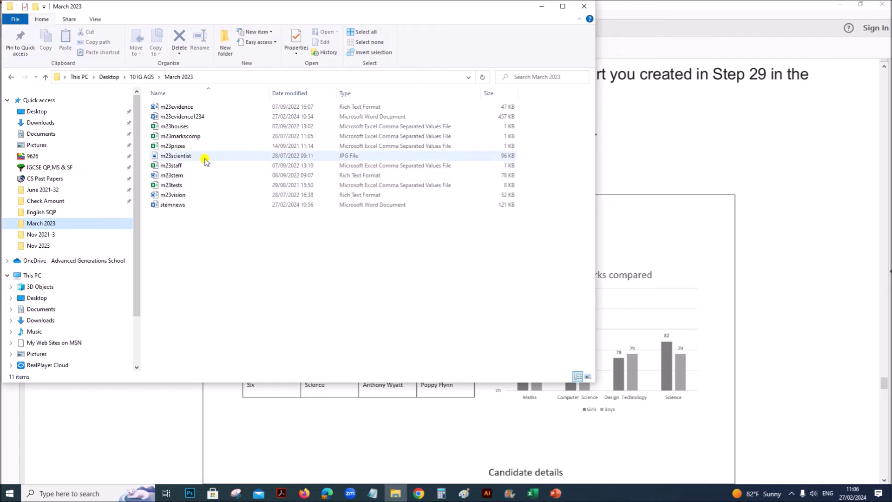
click(193, 148)
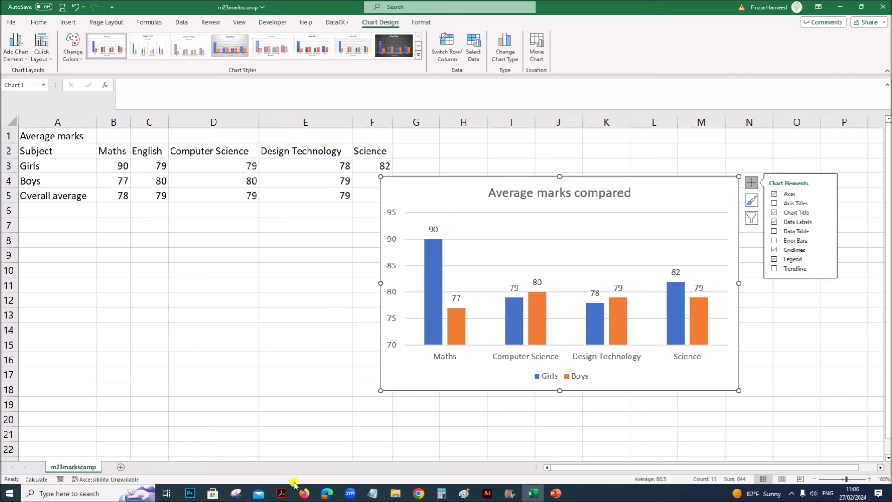
click(282, 448)
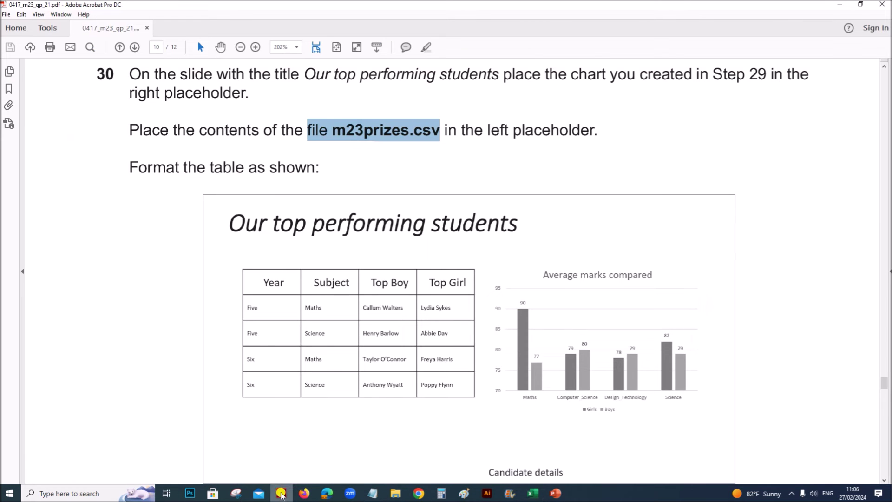
scroll(299, 379, down, 2)
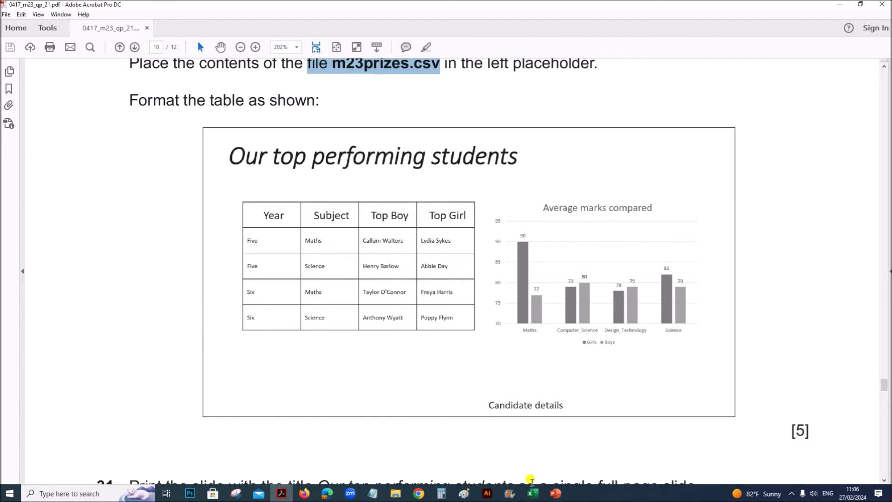
mouse_move(533, 494)
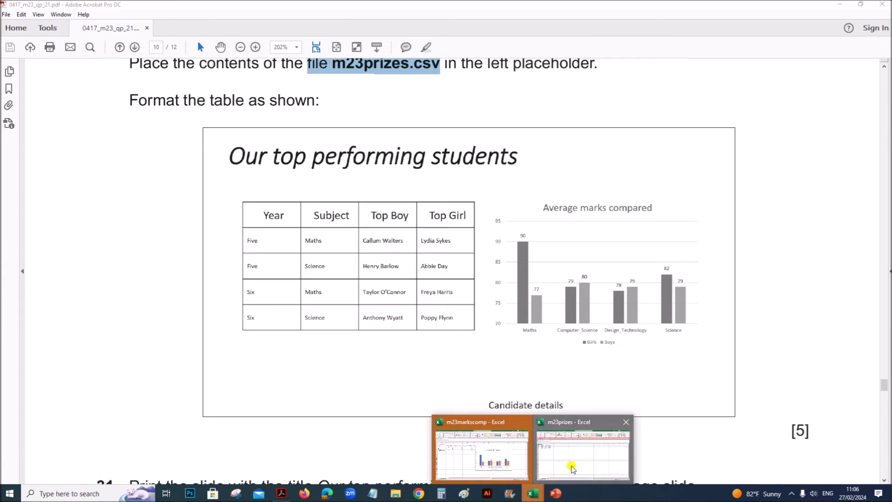
click(567, 466)
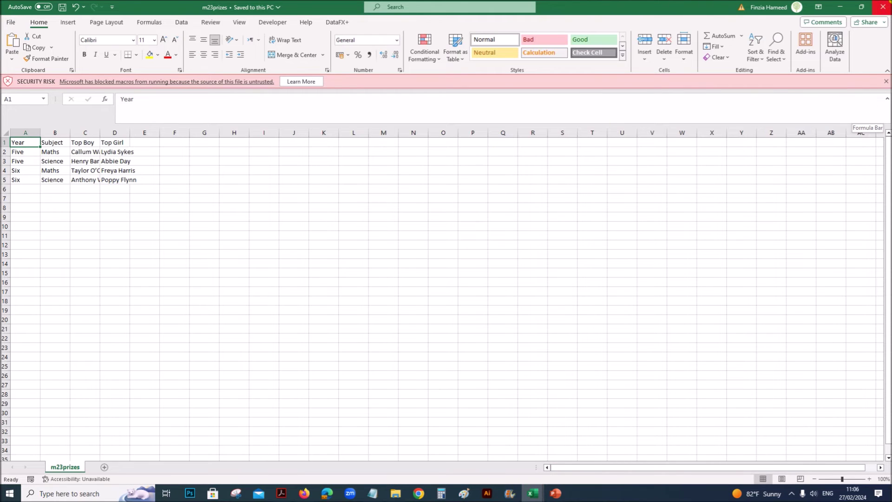
Step: Dismiss the security warning, zoom in, and AutoFit every column of the prizes sheet
click(885, 84)
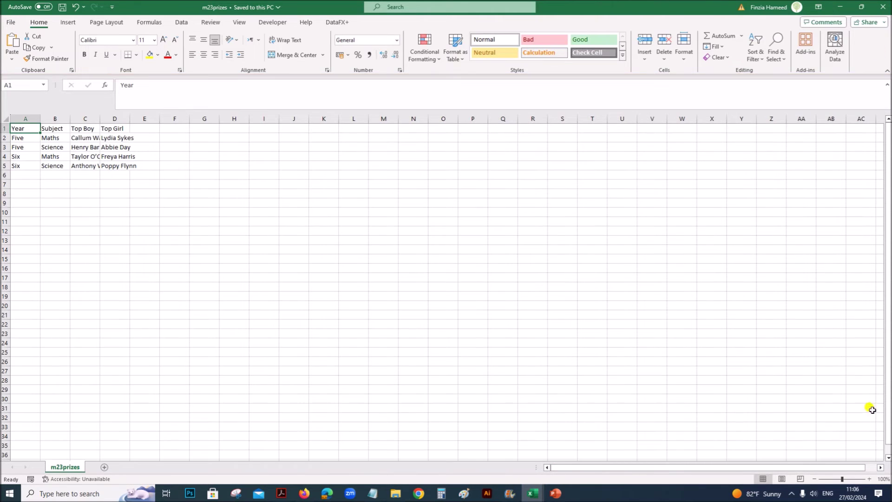
click(869, 478)
click(869, 479)
click(869, 479)
click(868, 479)
click(869, 478)
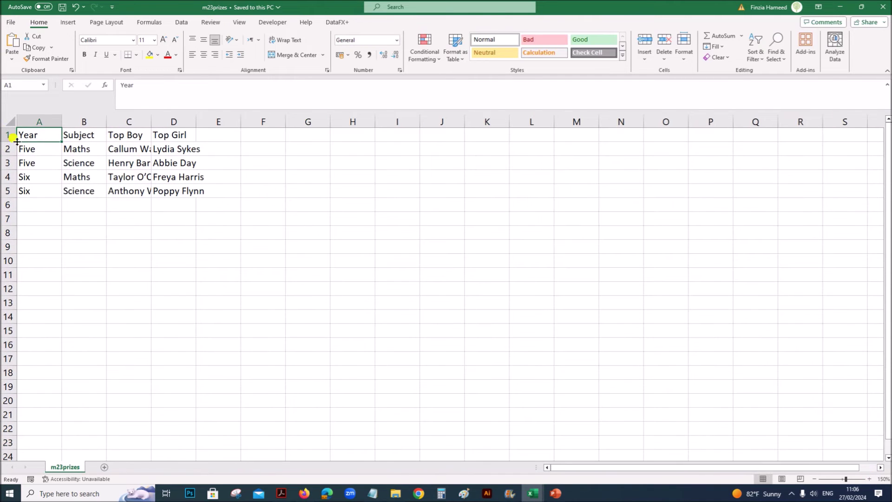
click(6, 120)
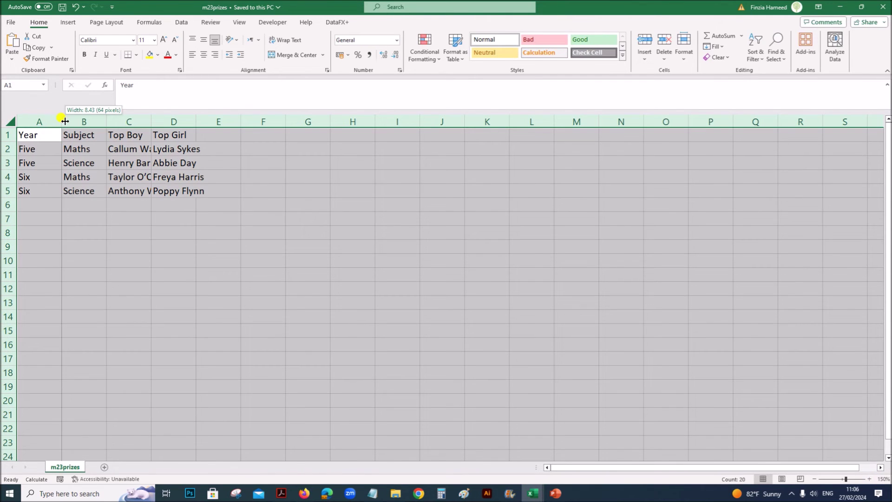
double_click(59, 121)
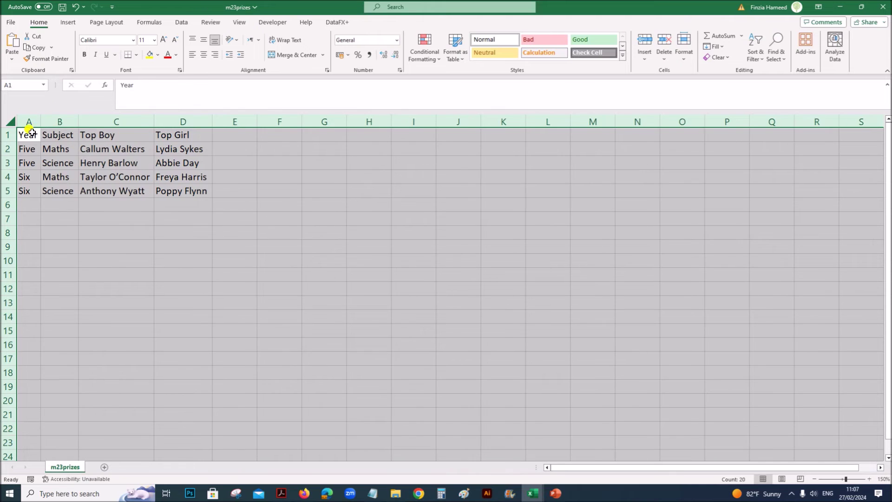
Step: Copy the Year to Top Girl table in A1:D5
drag(27, 134, 172, 193)
right_click(172, 193)
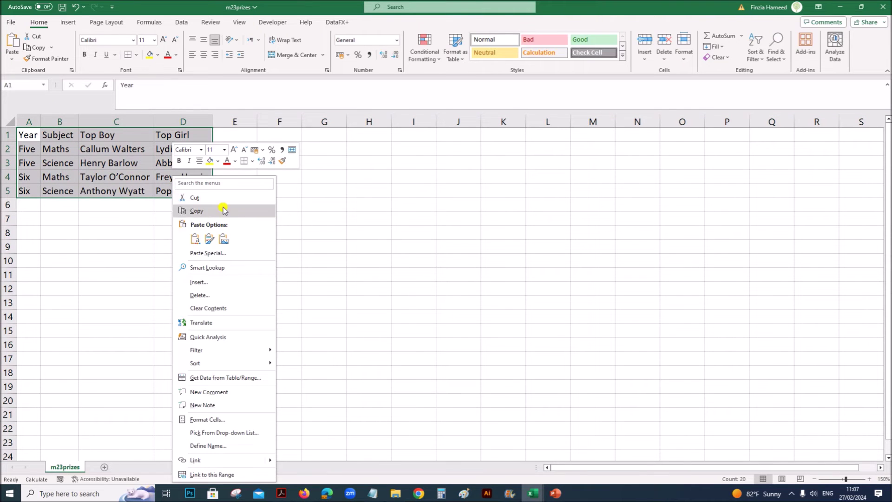
click(221, 206)
Step: Paste the prizes data into slide 5's left placeholder and select the whole table
click(556, 494)
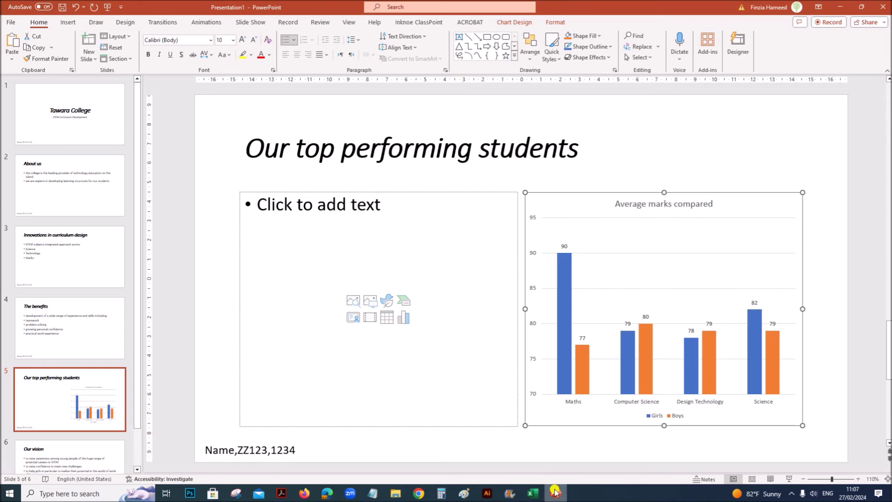
click(444, 284)
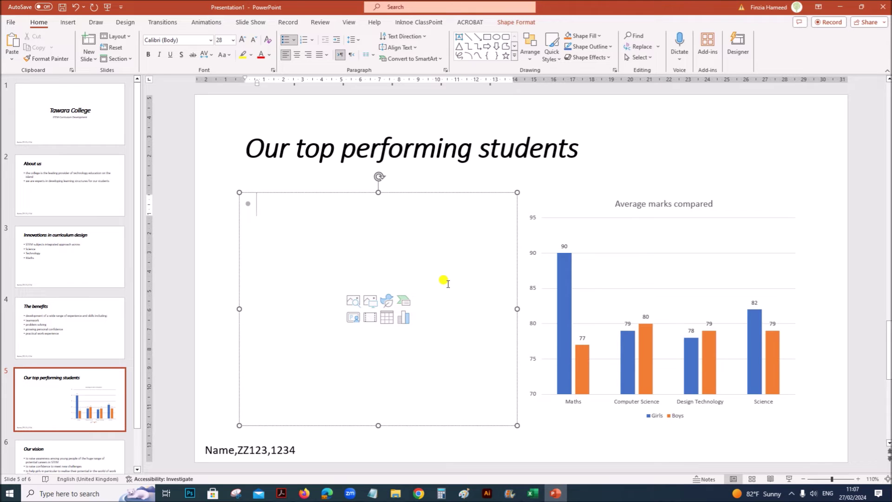
key(ctrl+v)
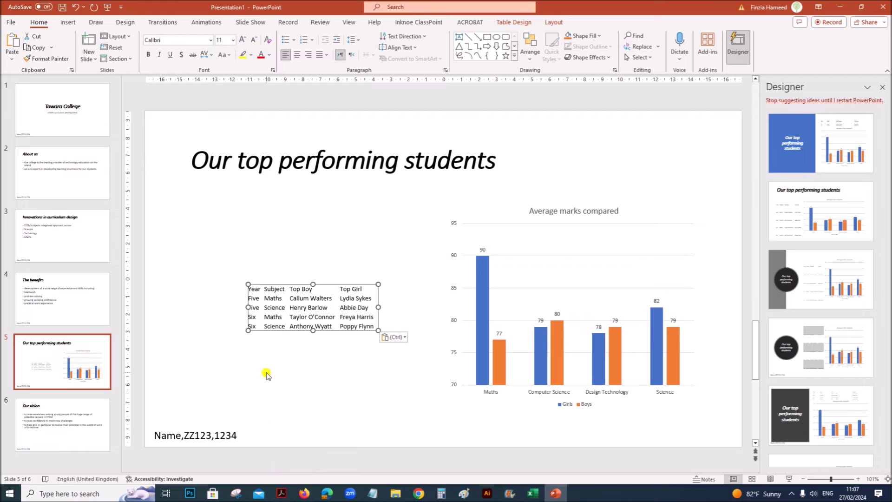
click(253, 288)
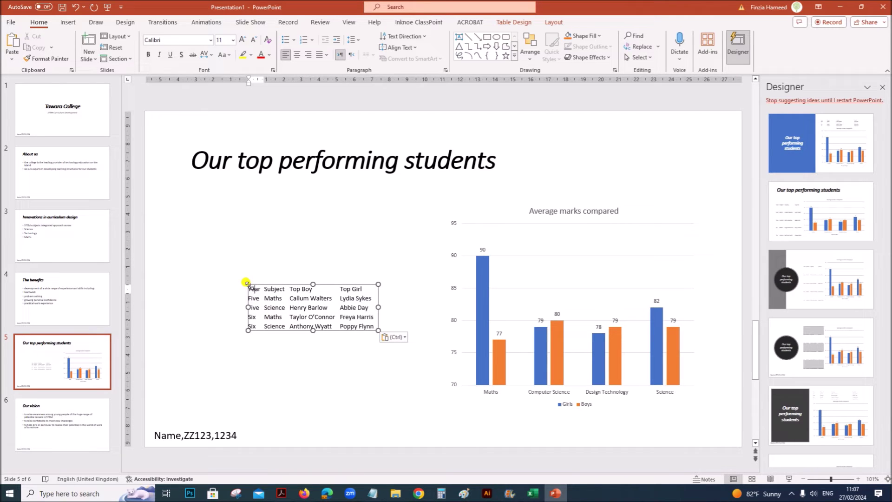
click(318, 375)
click(273, 320)
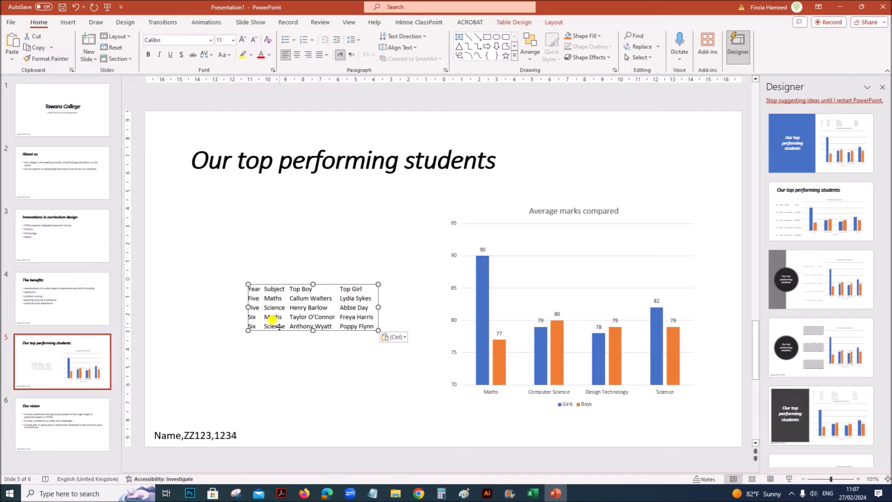
click(521, 22)
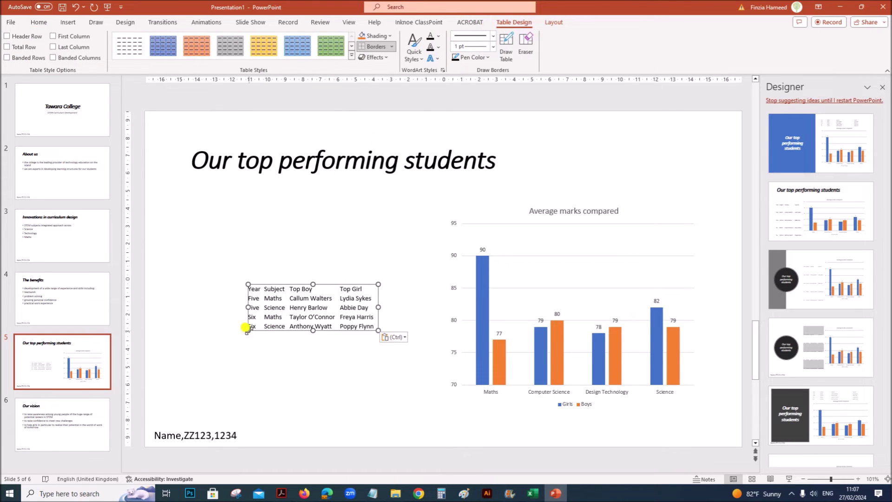
Step: Apply the Table Grid style so every cell of the prizes table has borders
click(350, 57)
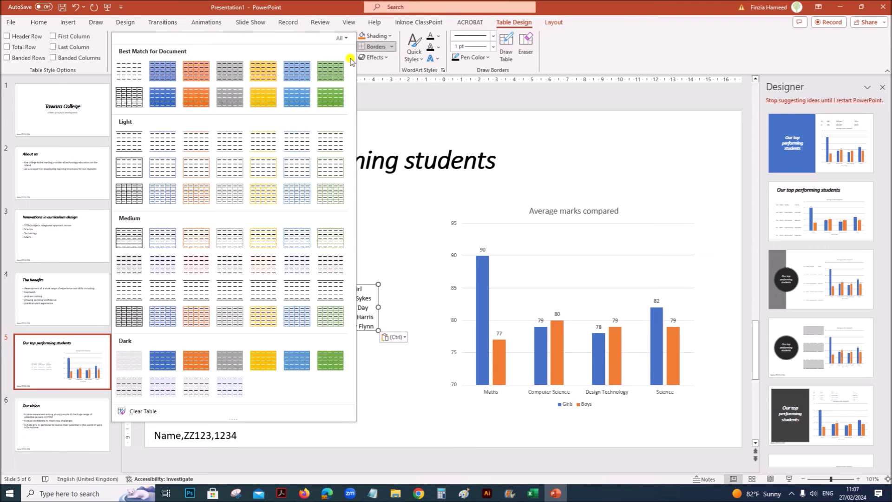
click(117, 100)
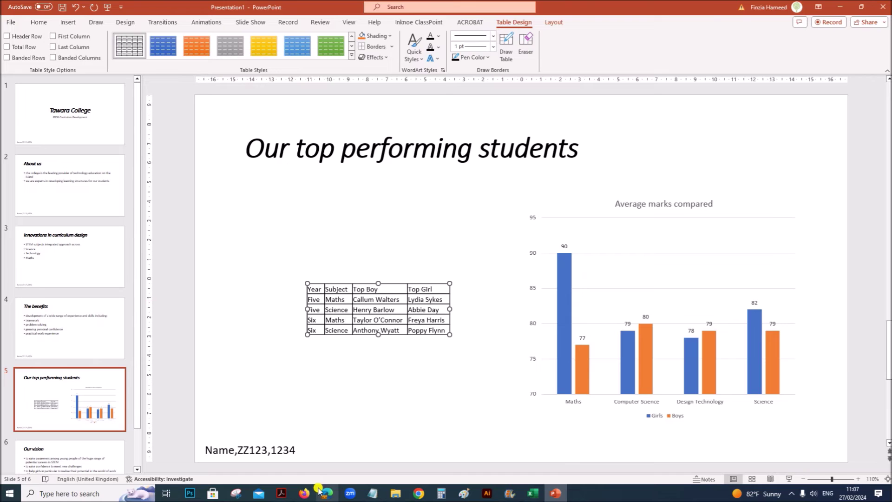
click(281, 494)
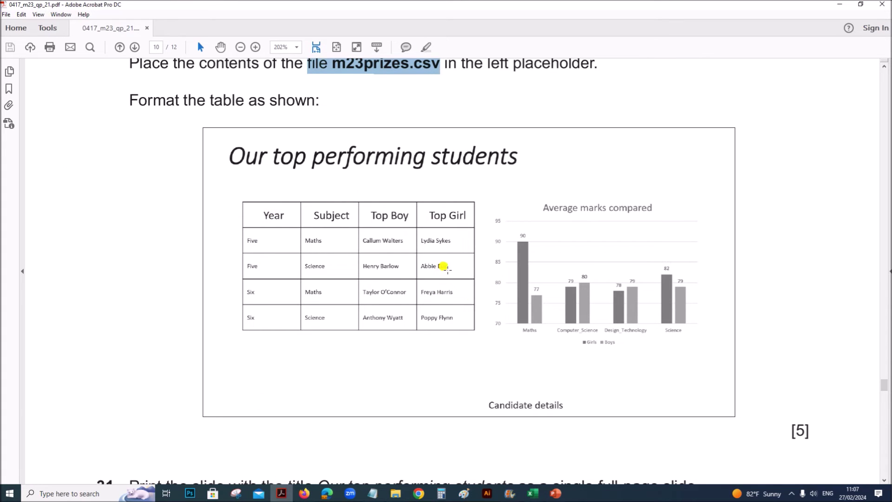
click(556, 493)
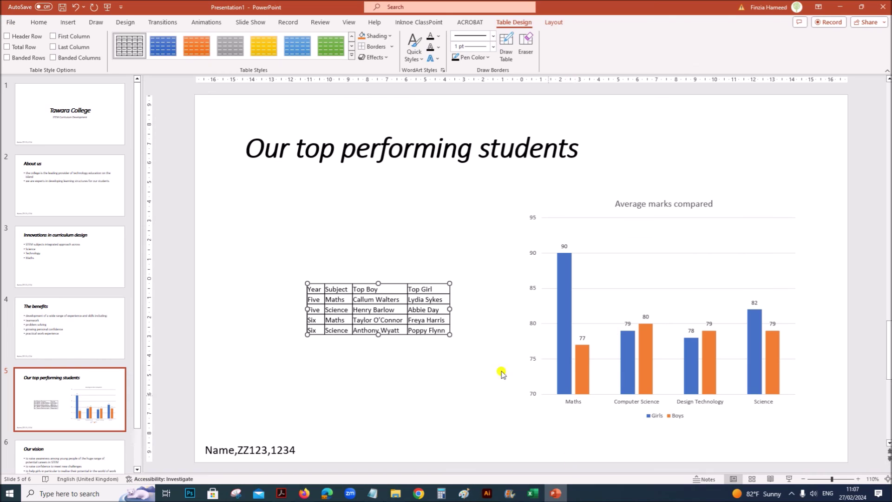
Step: Enlarge and reposition the table to fill the space beside the bar chart
drag(305, 282, 229, 204)
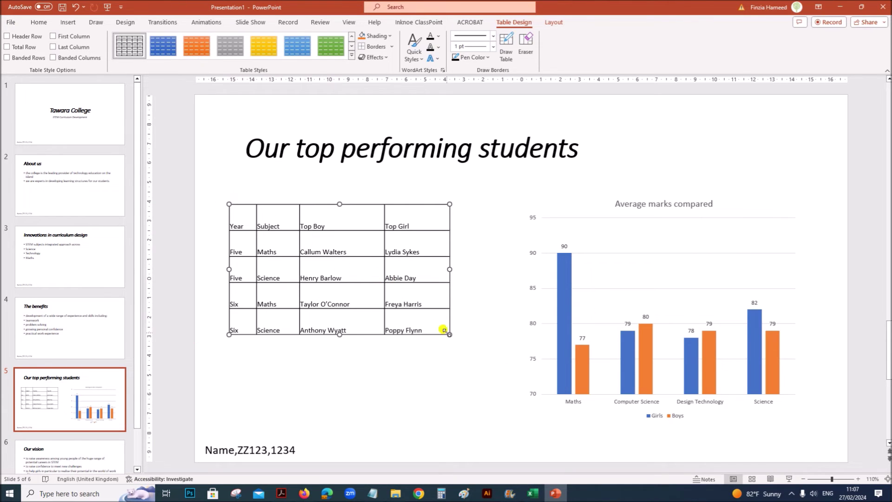
drag(450, 335, 479, 366)
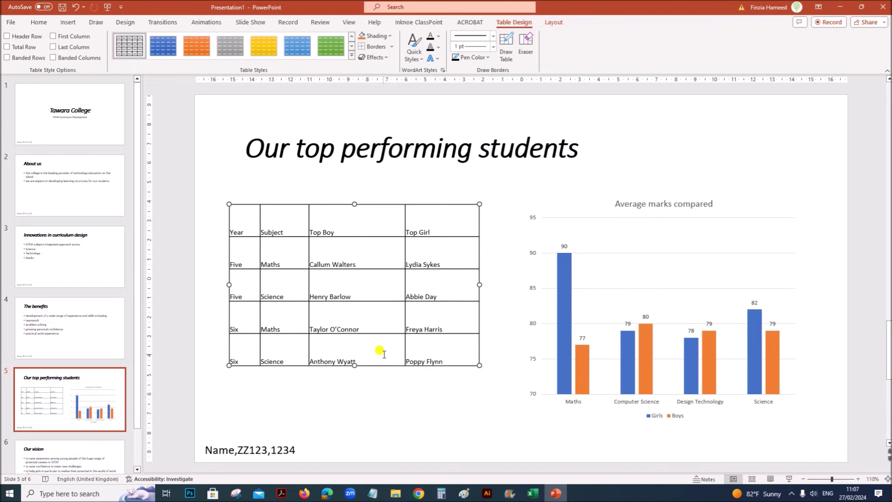
mouse_move(334, 204)
mouse_down()
mouse_move(330, 231)
mouse_move(338, 220)
mouse_up()
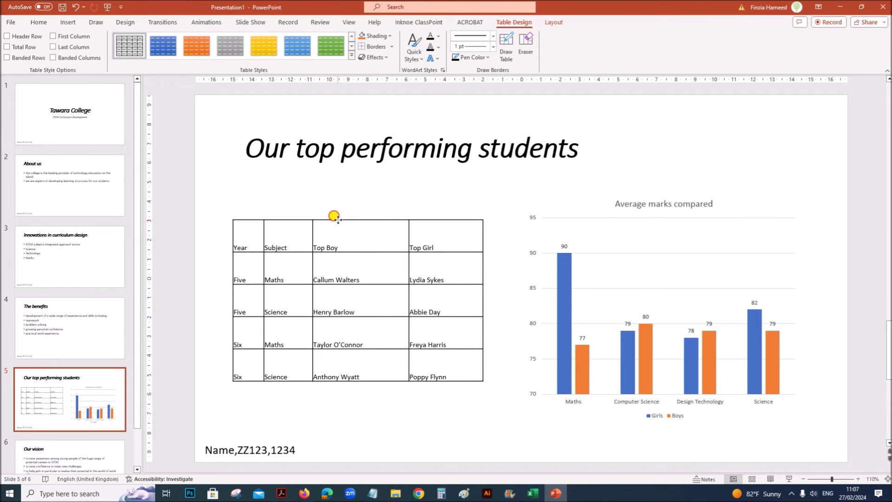
click(281, 493)
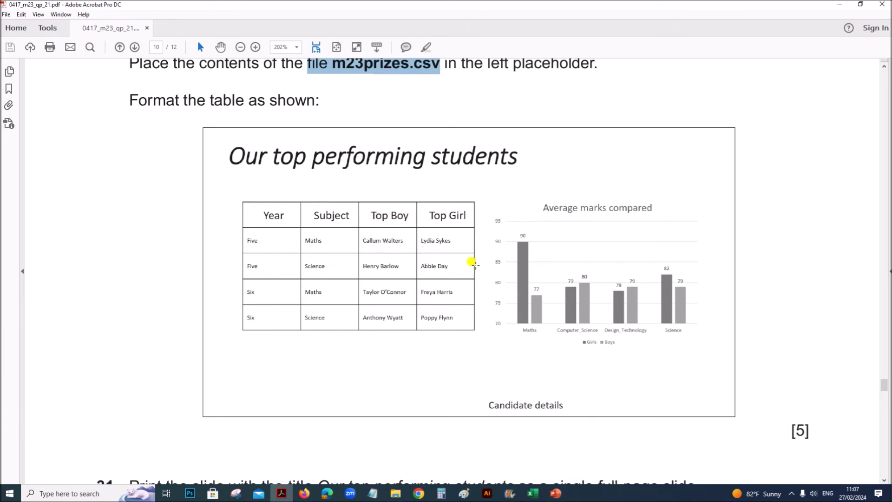
click(556, 493)
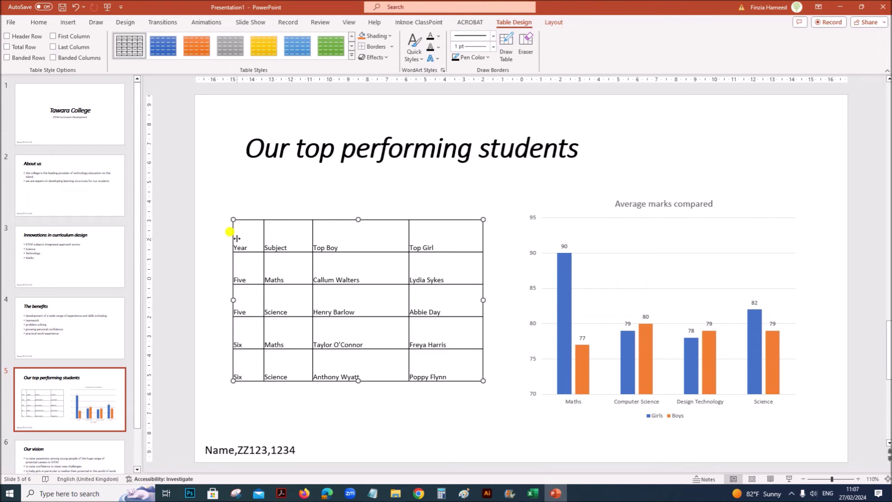
Step: Centre the header row labels both vertically and horizontally in their cells
drag(234, 247, 238, 237)
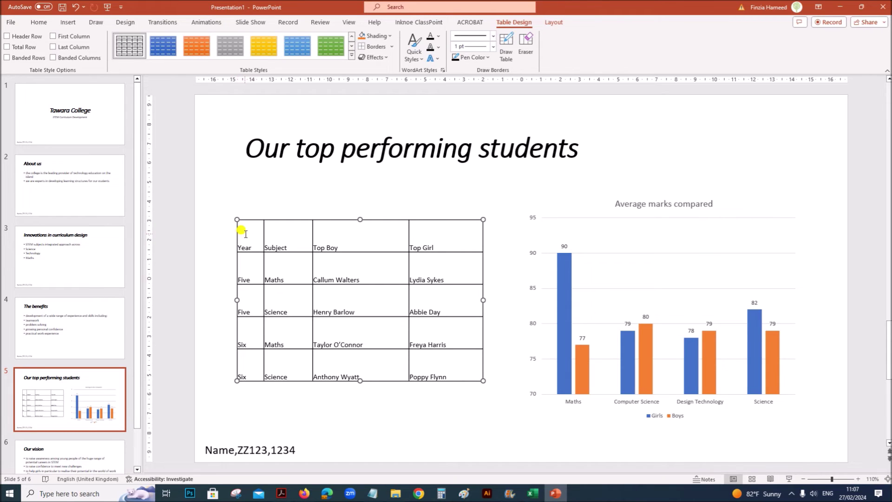
drag(246, 233, 449, 238)
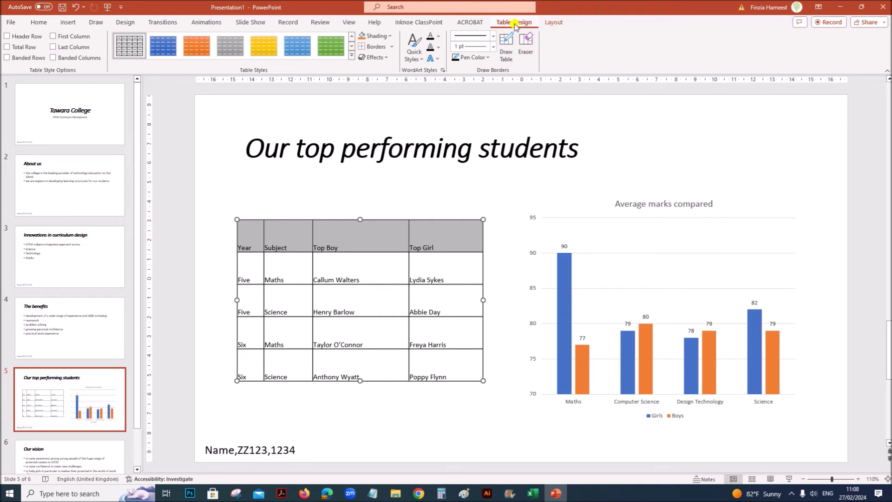
click(554, 23)
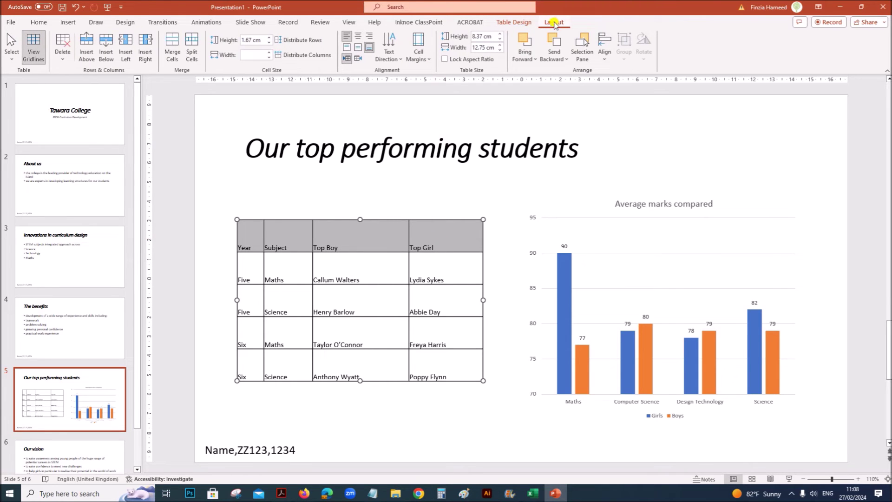
click(361, 48)
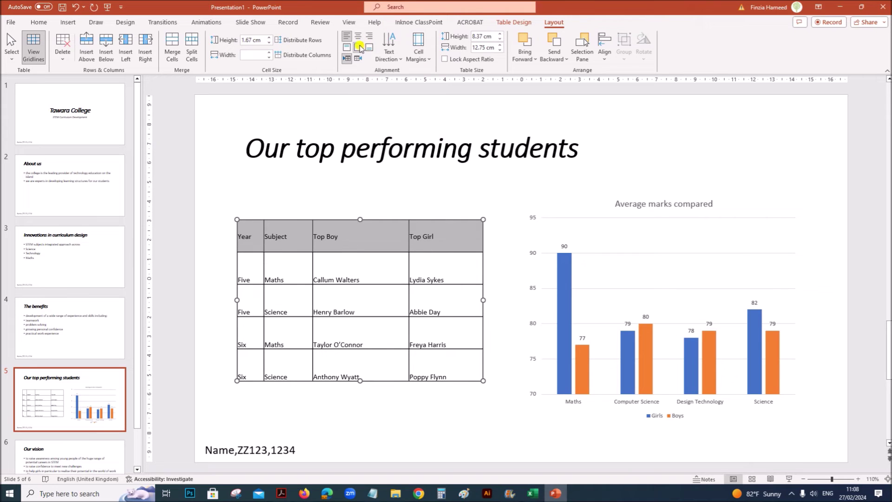
click(361, 36)
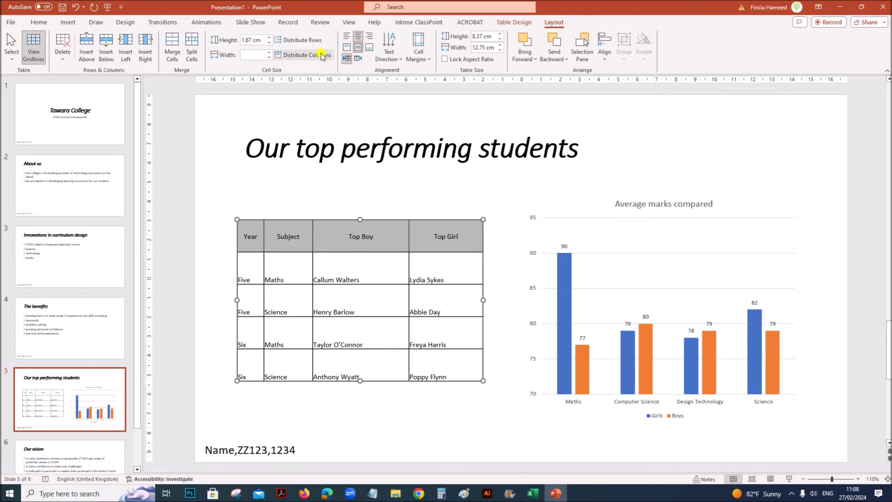
Step: Set the header row text to 16 pt and compare it with the exam example
click(39, 22)
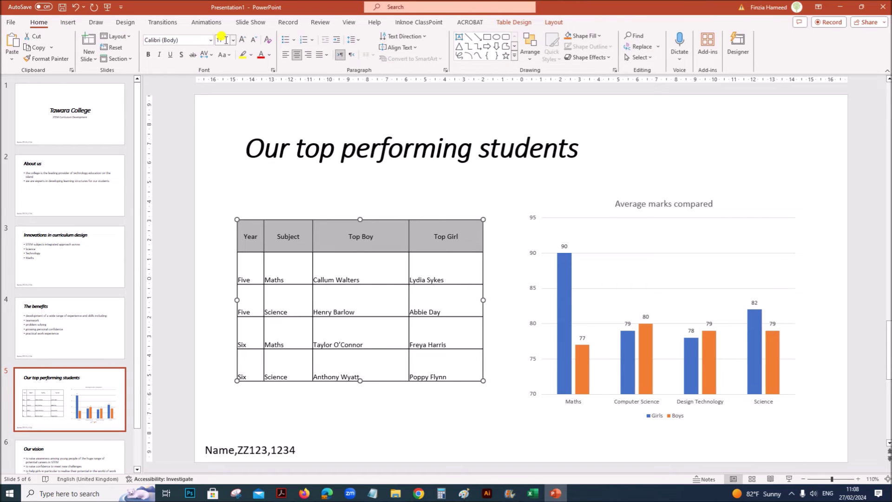
click(233, 40)
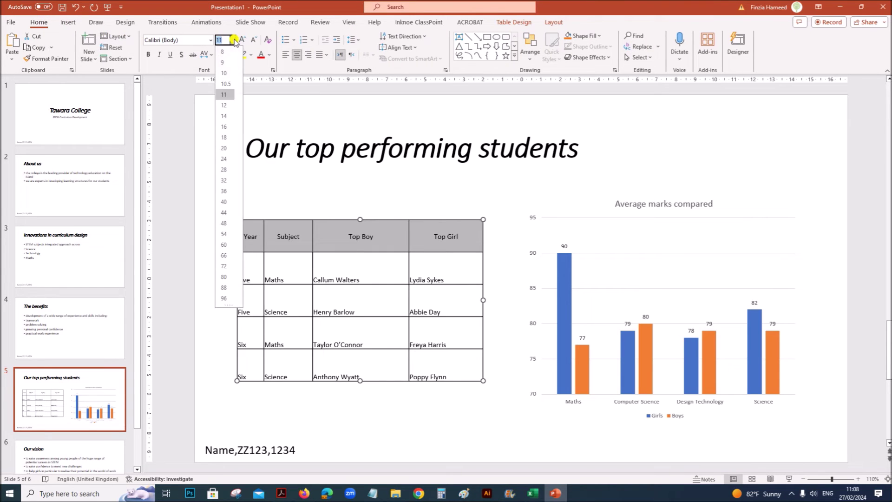
click(224, 129)
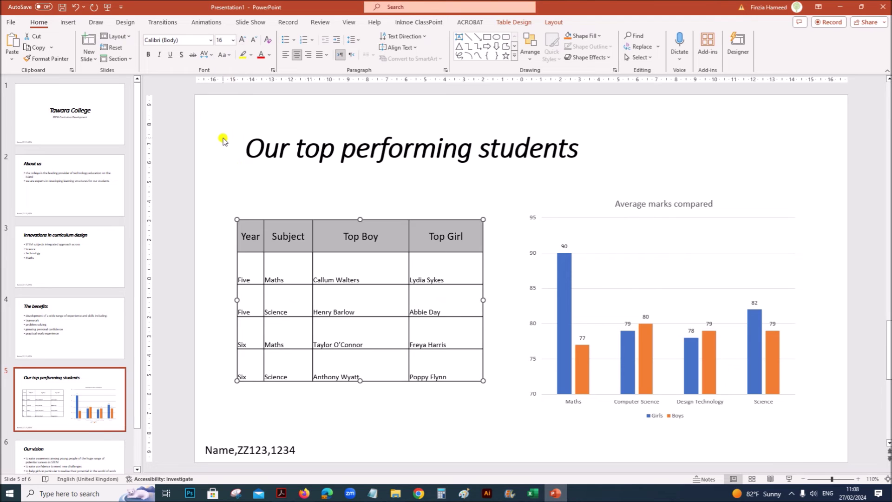
click(281, 493)
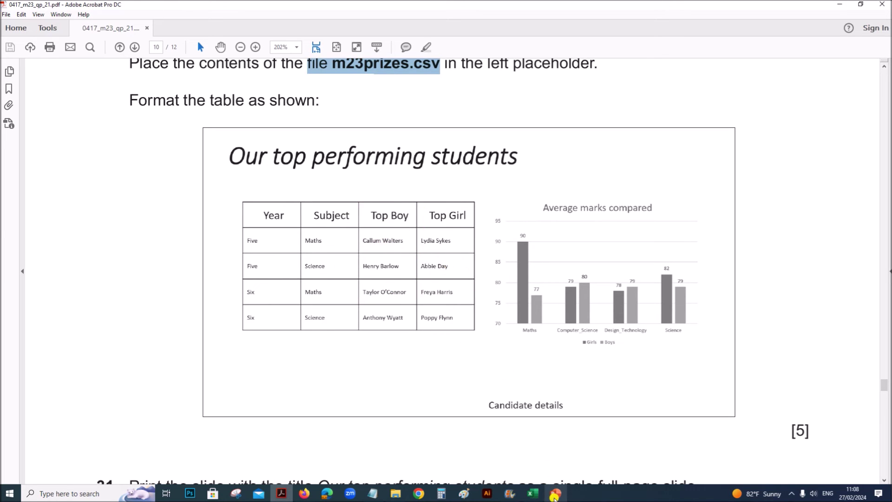
click(555, 496)
Step: Centre the text of the four data rows vertically, checking against the exam example
drag(255, 263, 440, 356)
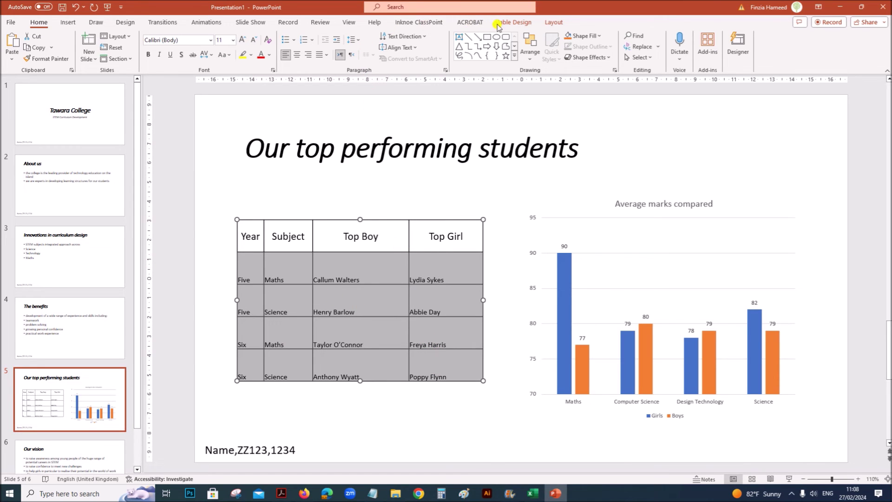
click(555, 23)
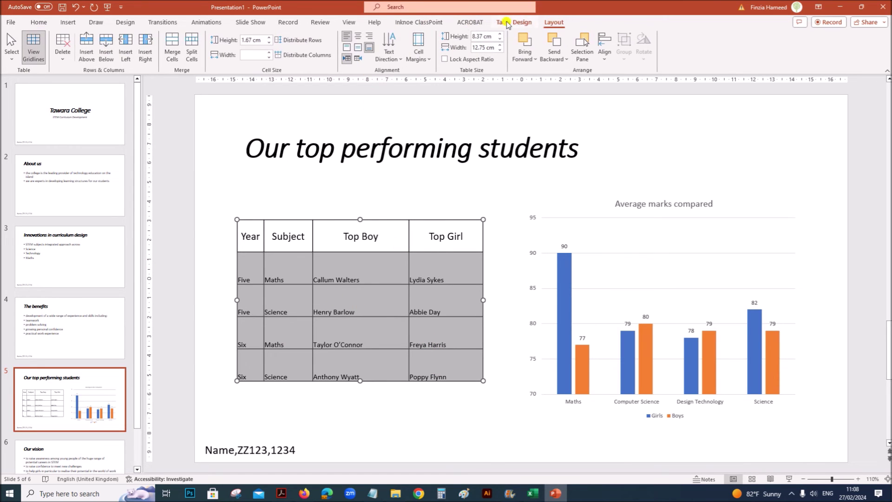
click(358, 48)
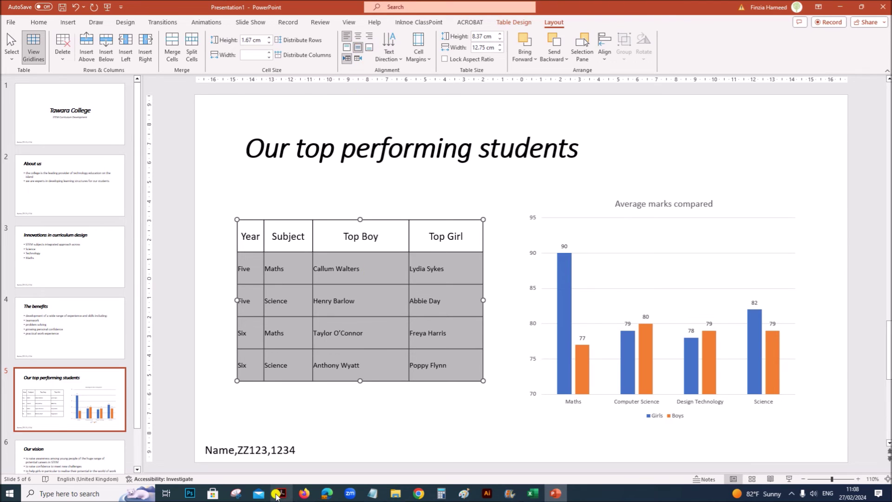
click(277, 495)
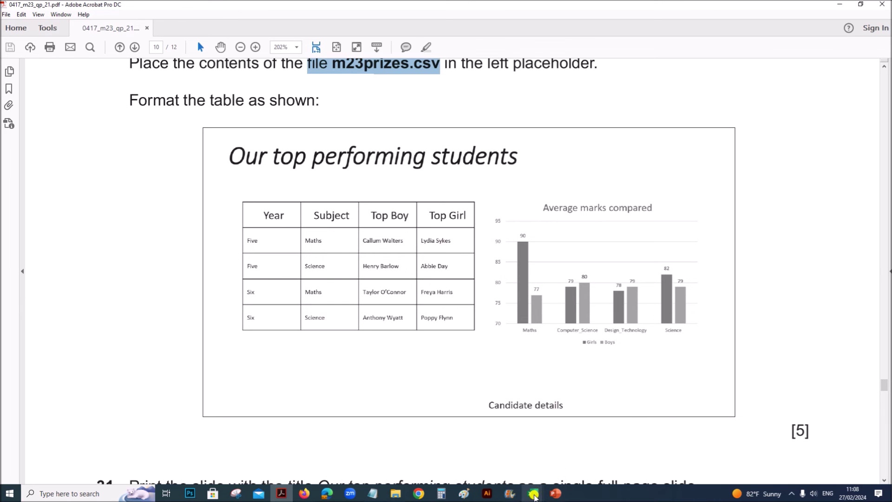
click(555, 495)
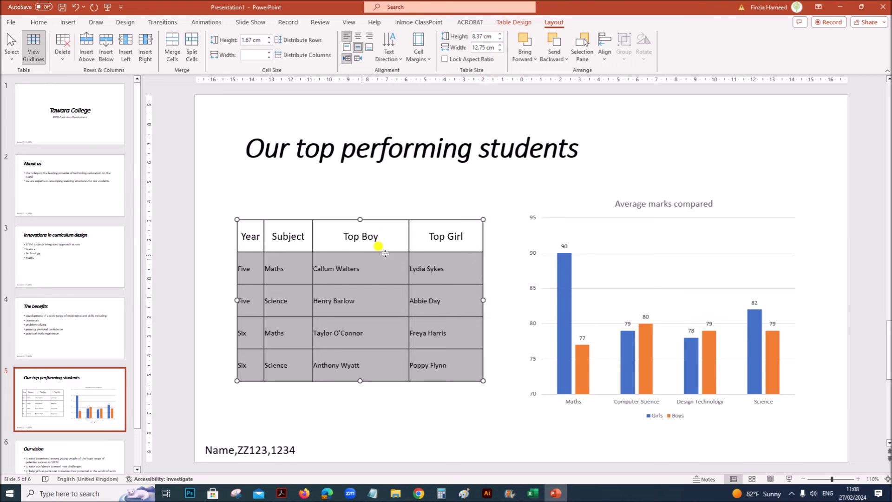
Step: Widen the Year column and narrow the Subject column to 2.4 cm
click(335, 263)
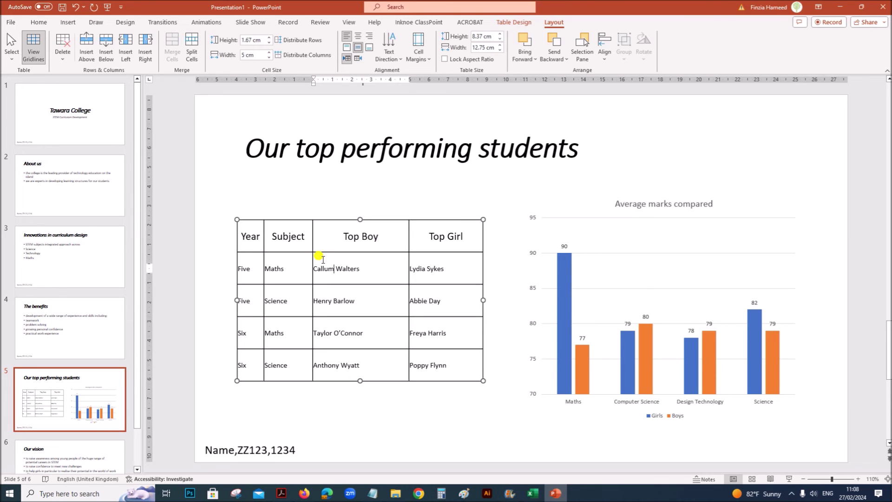
drag(312, 258, 322, 258)
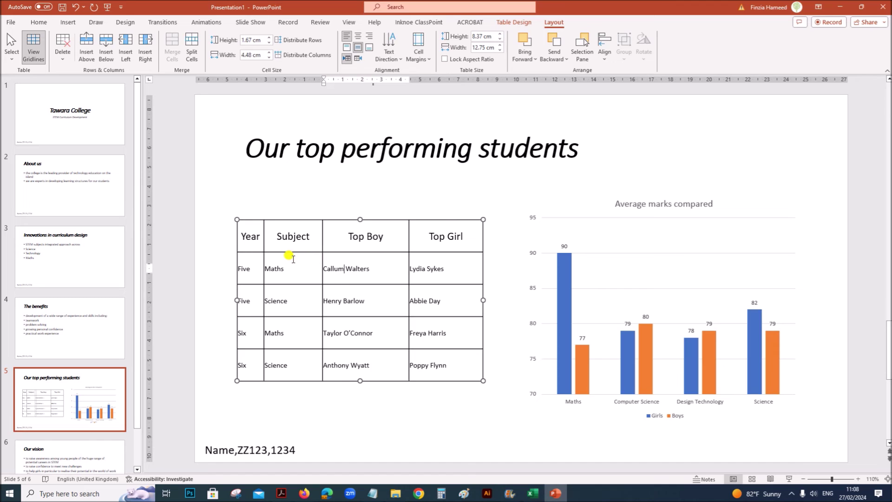
click(262, 259)
click(280, 263)
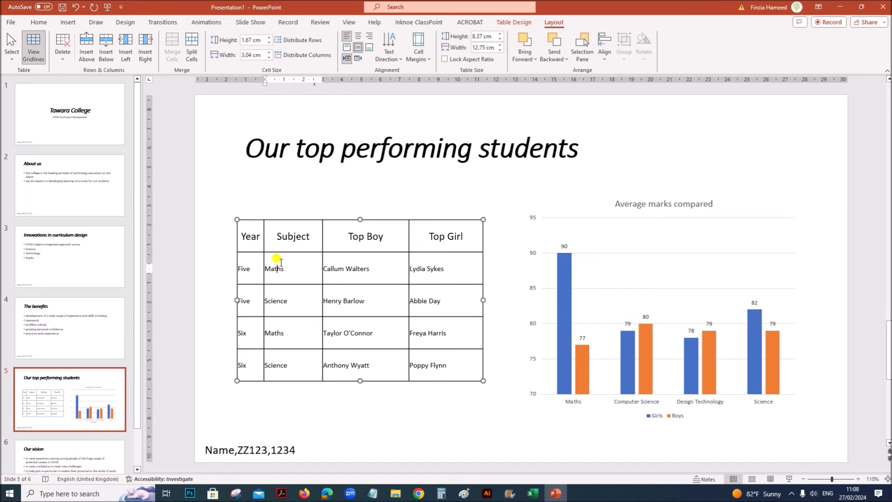
drag(263, 259, 276, 259)
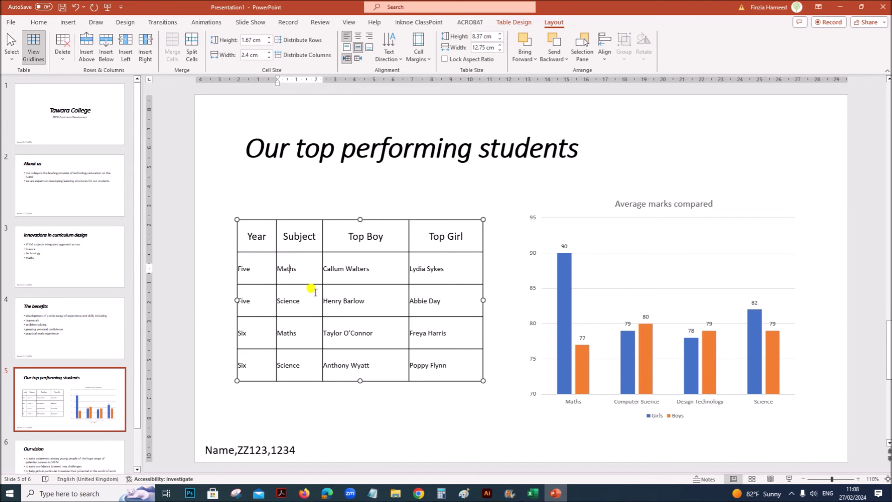
Step: Compare column widths with the exam example, deselect the table, and return to the PDF
click(281, 493)
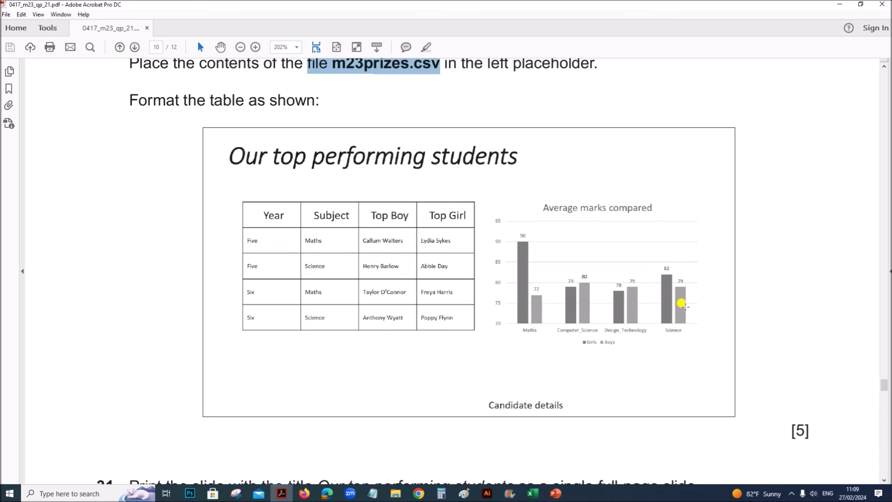
click(556, 493)
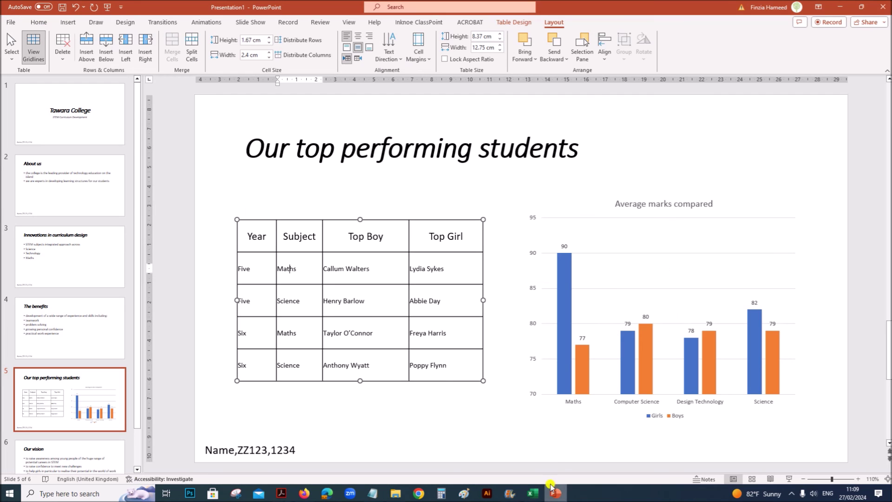
click(532, 435)
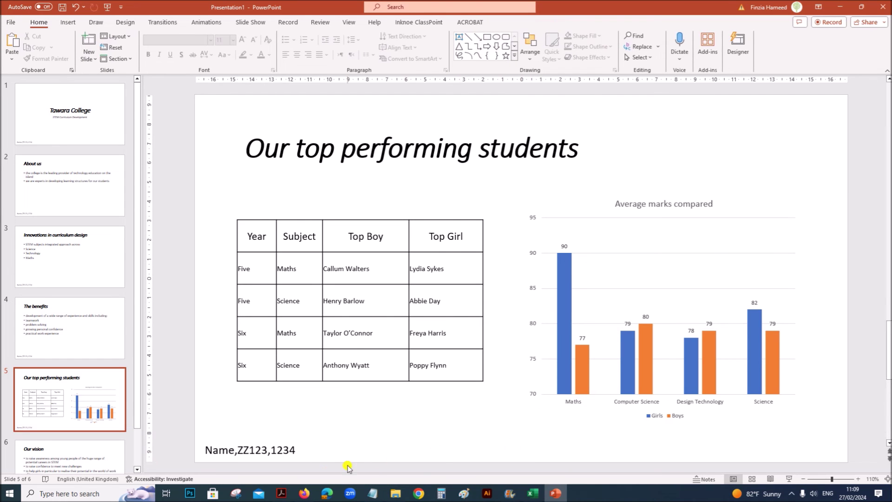
click(283, 493)
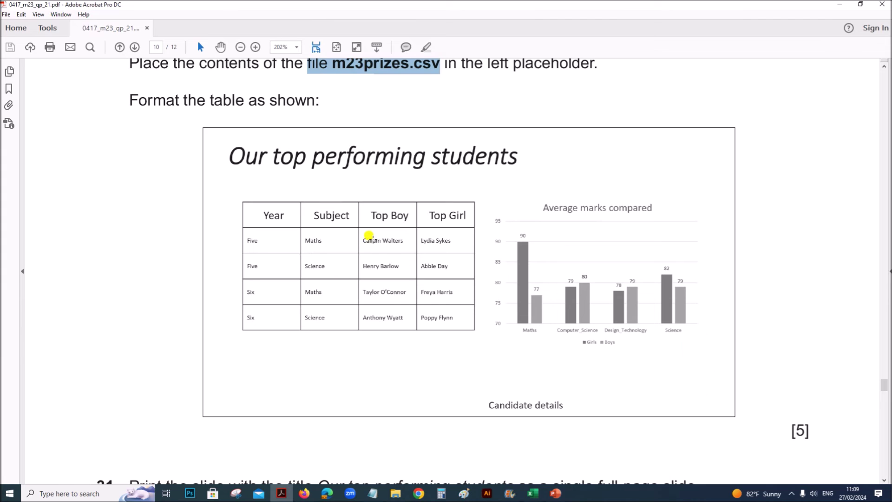
Step: Highlight question 31's full-page printing instruction, then open PowerPoint's File backstage
scroll(368, 236, down, 1)
scroll(372, 237, up, 4)
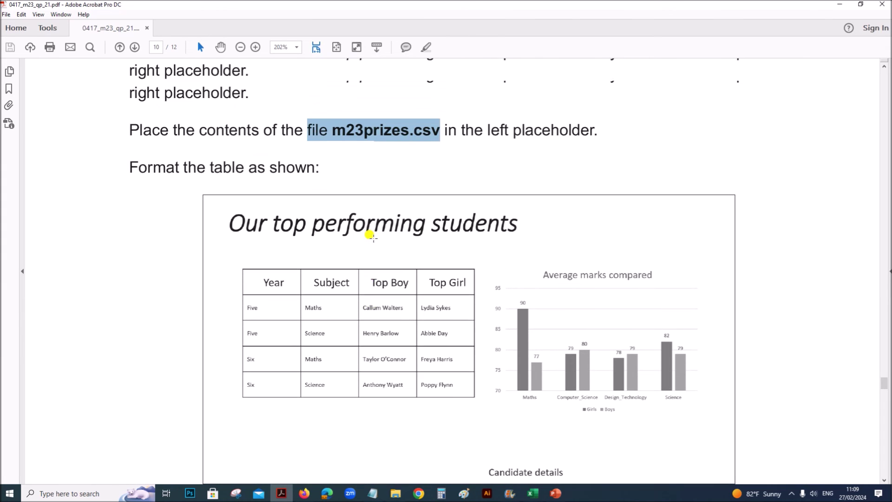
scroll(372, 237, down, 14)
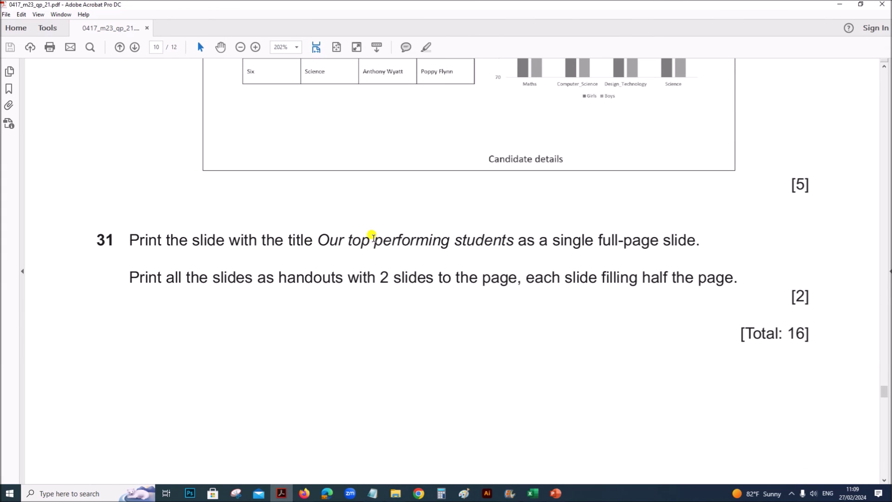
scroll(373, 236, down, 3)
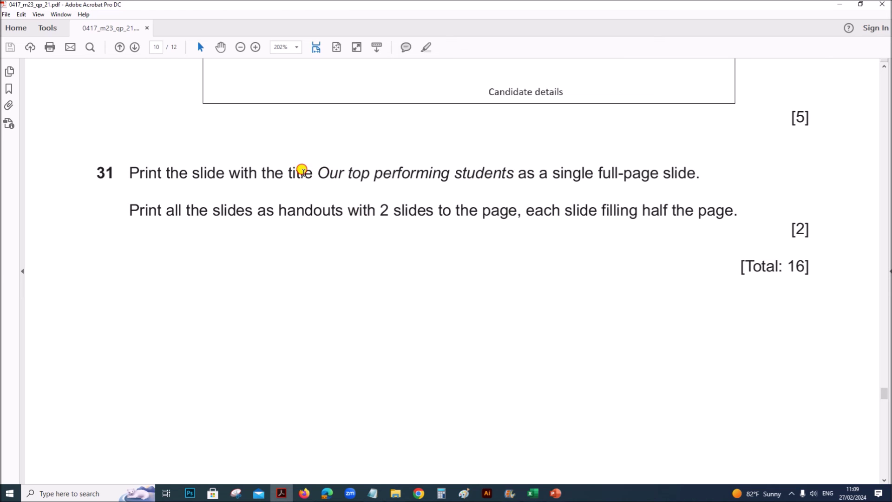
drag(302, 172, 699, 179)
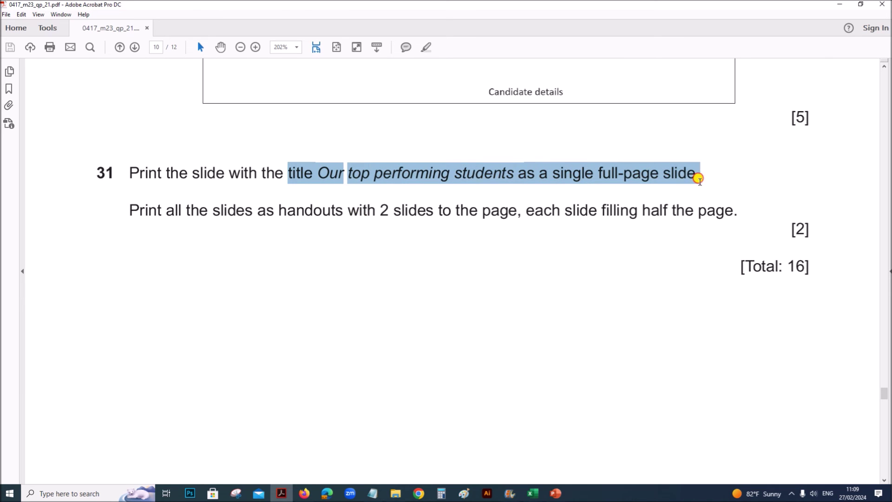
scroll(583, 392, up, 5)
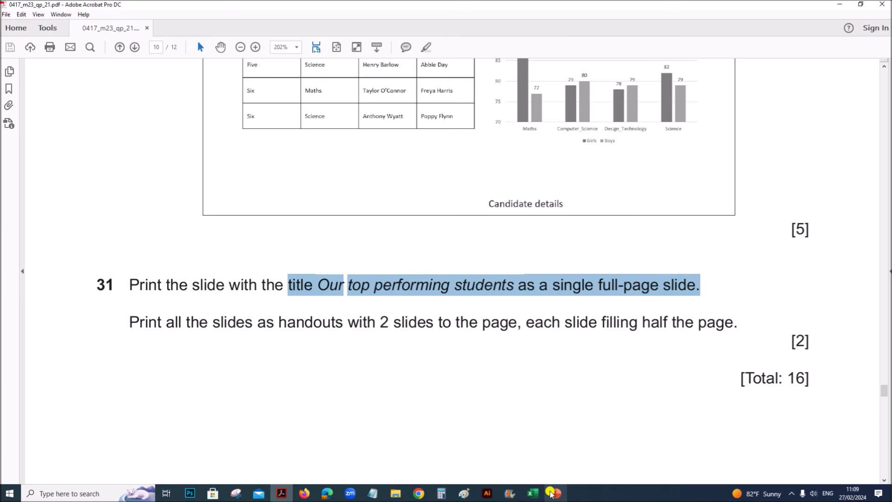
key(alt+Tab)
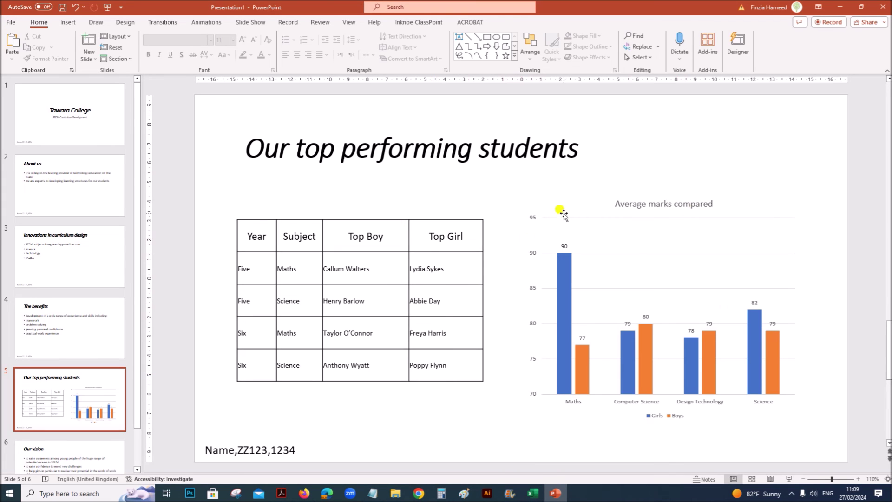
click(9, 23)
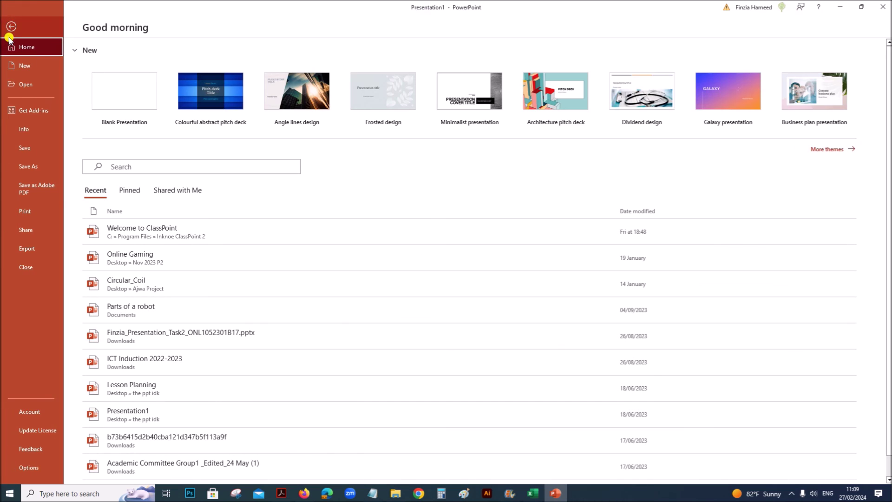
Step: Set the print range to slide 5 only as a Full Page Slide, then return
click(26, 211)
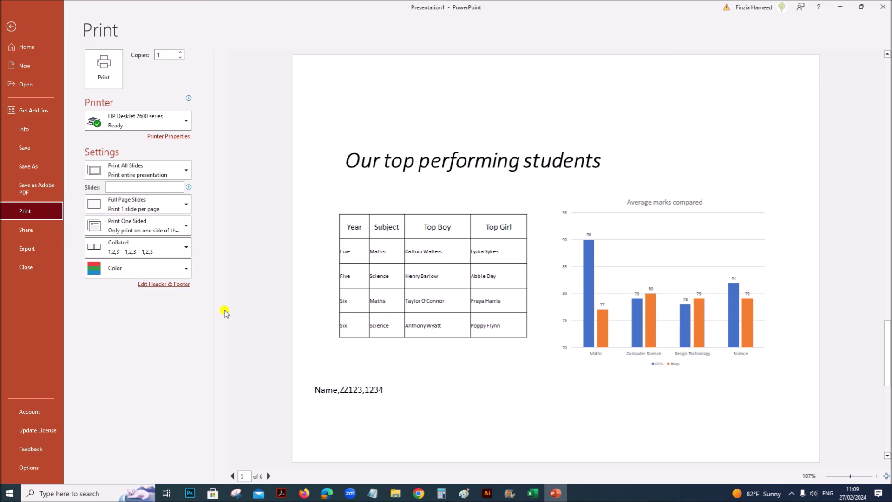
click(143, 187)
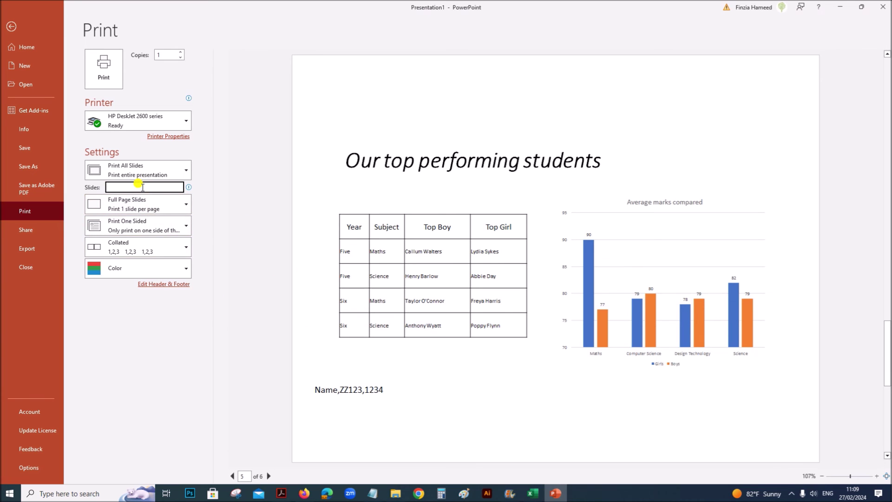
text(5)
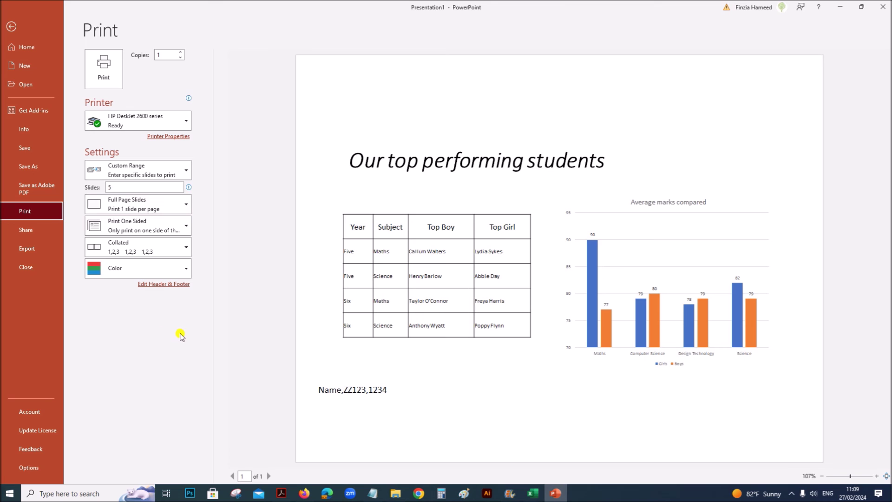
click(29, 29)
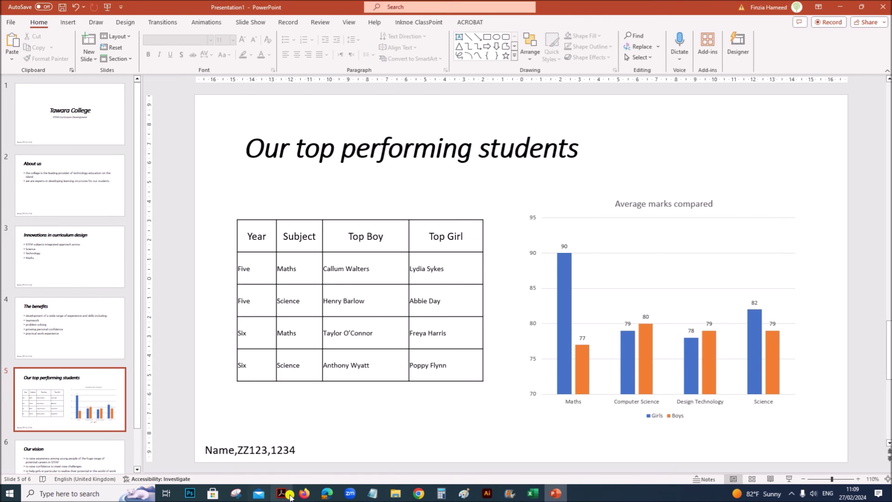
click(282, 492)
Step: Highlight the two-per-page handouts instruction and return to slide 5 in PowerPoint
scroll(259, 354, down, 2)
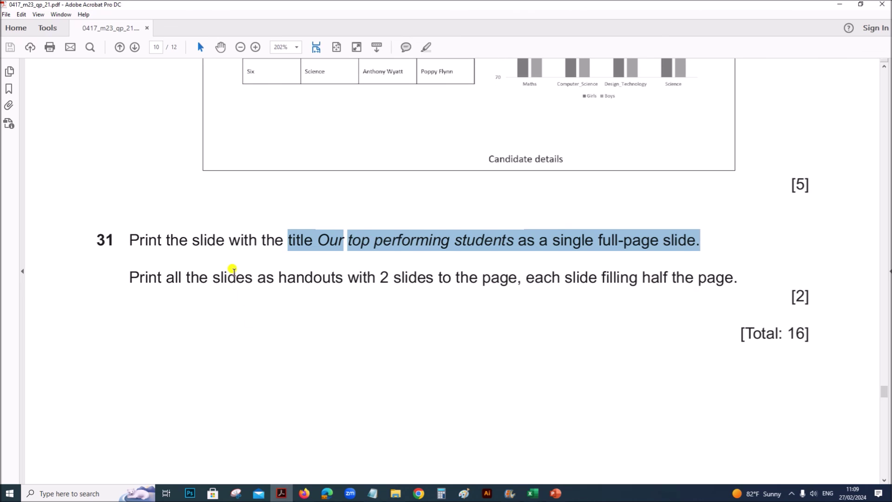
drag(213, 277, 724, 276)
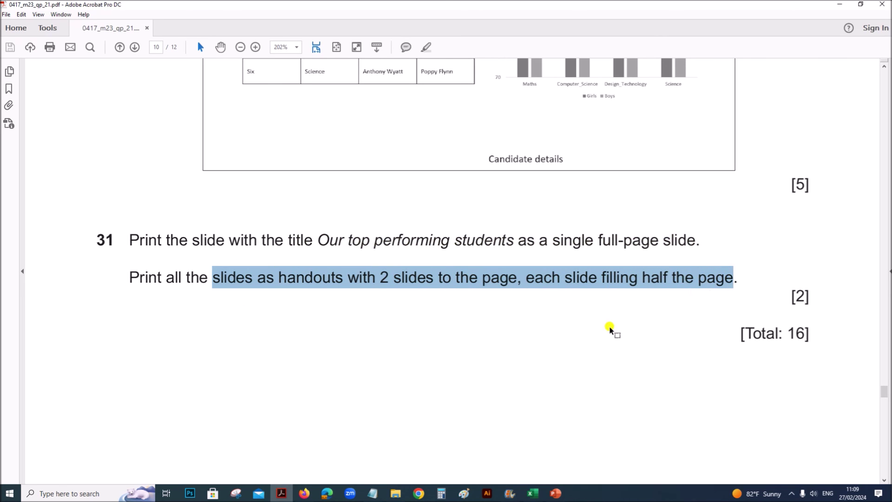
click(553, 494)
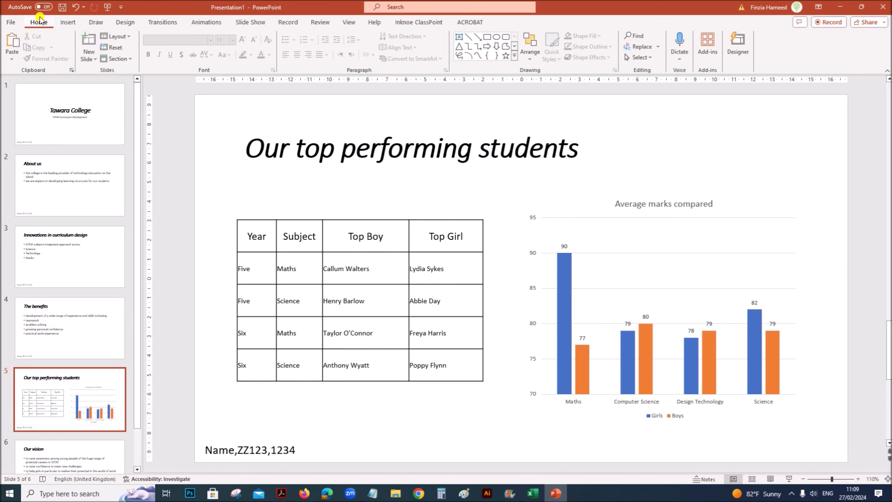
Step: In print settings, choose the Handouts layout with 2 slides per page
click(12, 22)
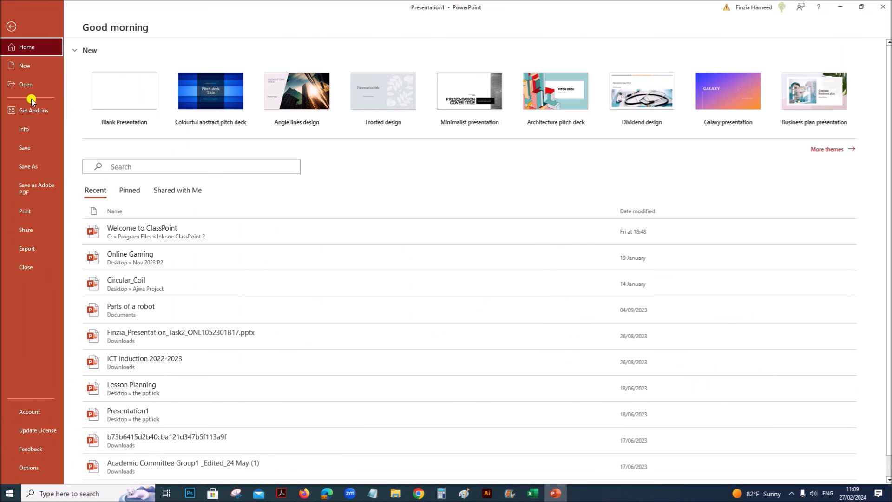
click(55, 211)
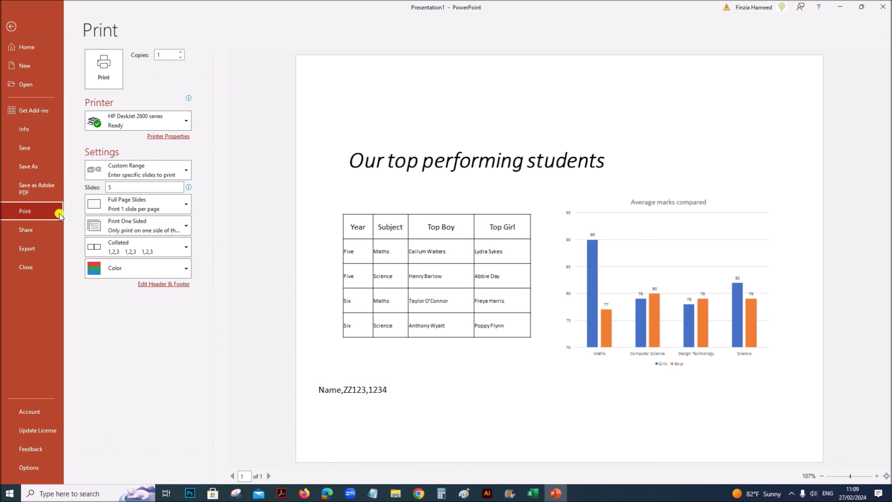
click(159, 204)
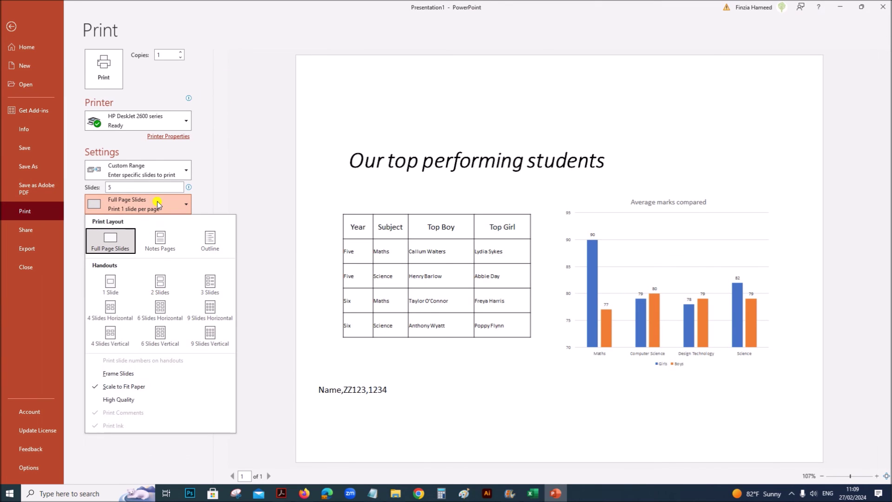
click(159, 286)
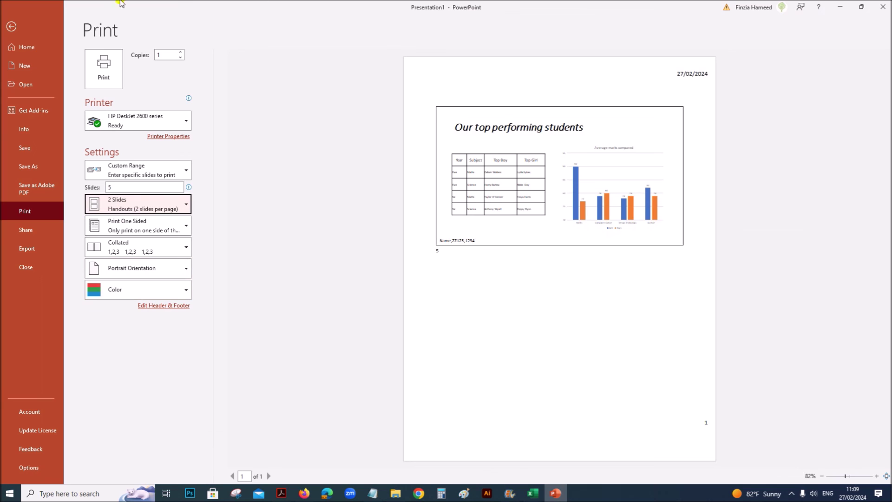
Step: Clear the slide 5 range so all slides print, then bring up the handout Header and Footer settings
double_click(116, 186)
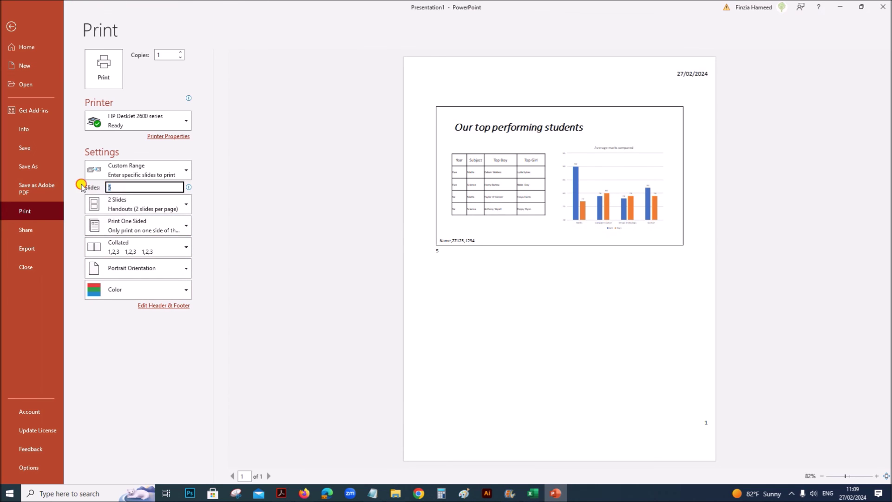
key(BackSpace)
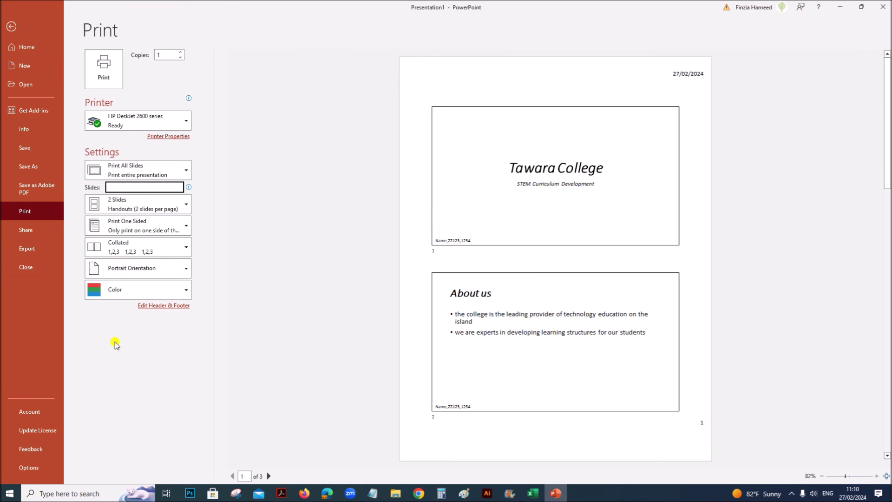
click(140, 376)
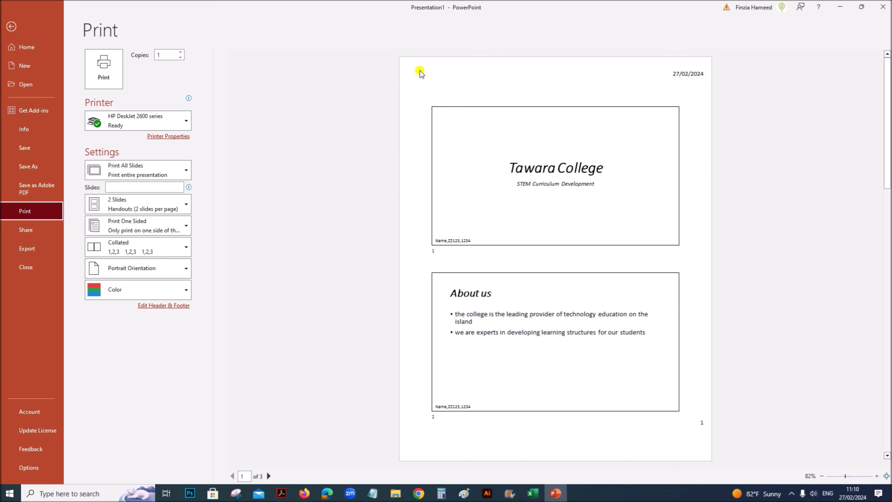
click(151, 306)
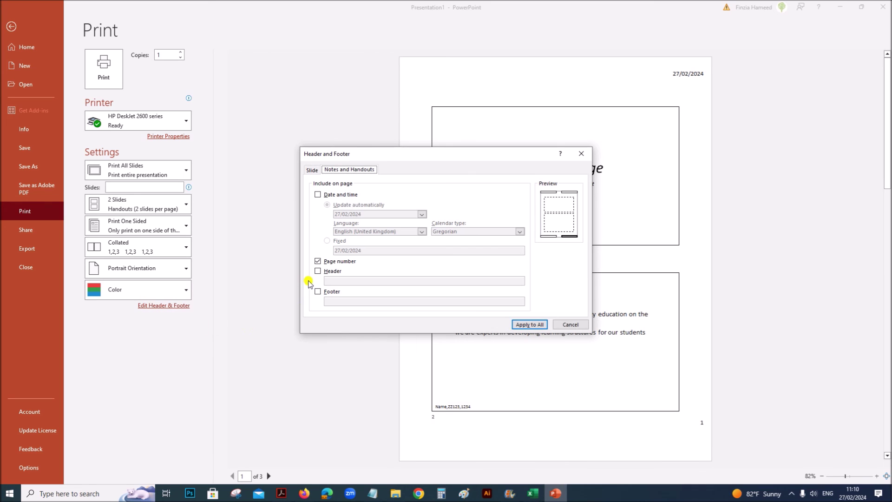
Step: Turn on a handout header with the candidate's details, apply it to all pages, and return to the exam paper
click(319, 273)
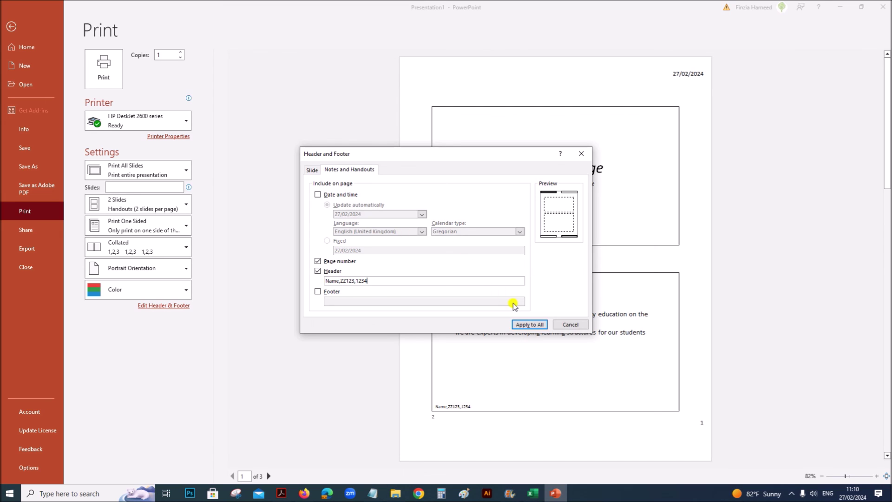
click(536, 325)
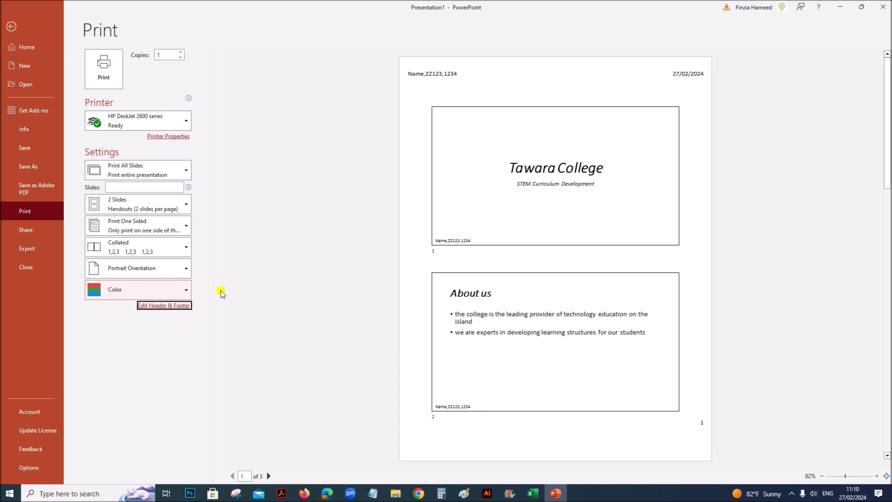
click(282, 493)
scroll(339, 394, down, 5)
scroll(353, 386, down, 3)
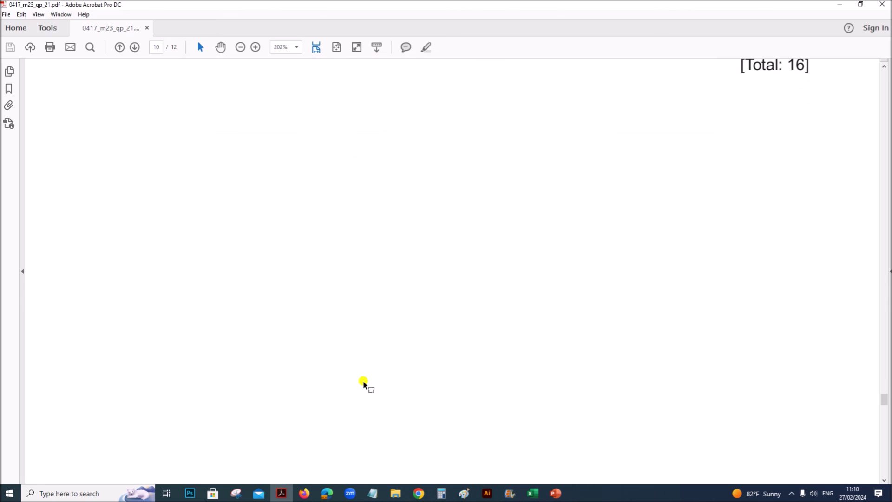
scroll(364, 382, up, 10)
scroll(364, 382, up, 15)
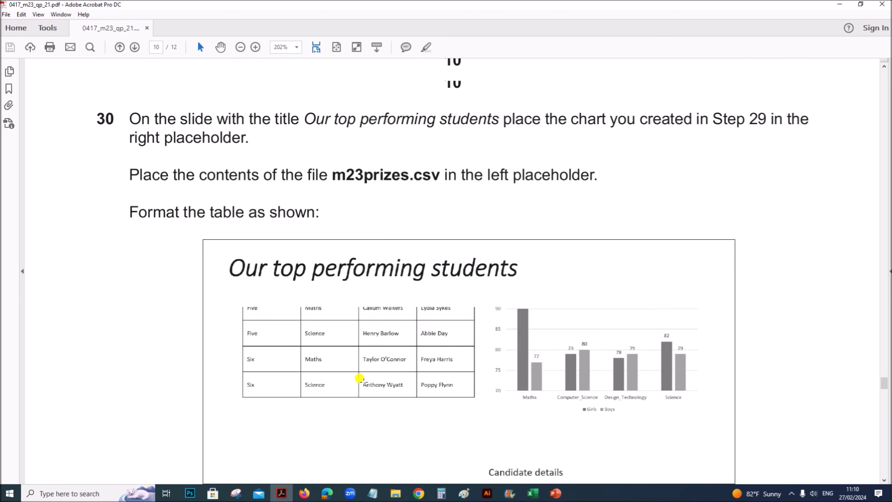
scroll(473, 379, up, 15)
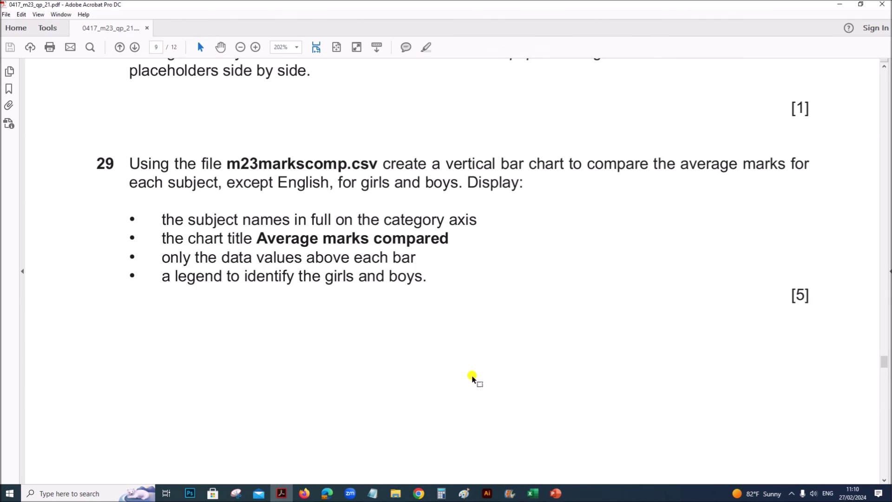